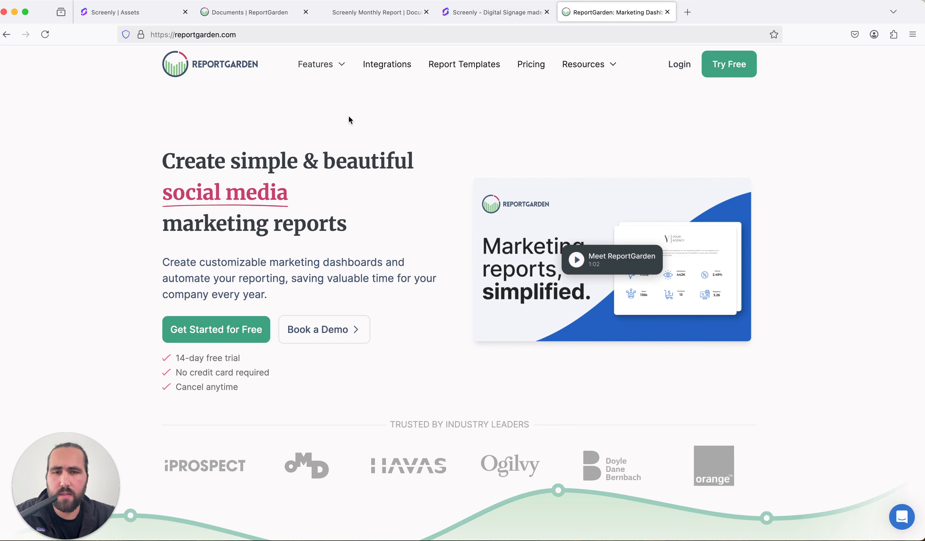
Go to the Screenly Screens section and start adding a new screen
click(490, 15)
click(136, 17)
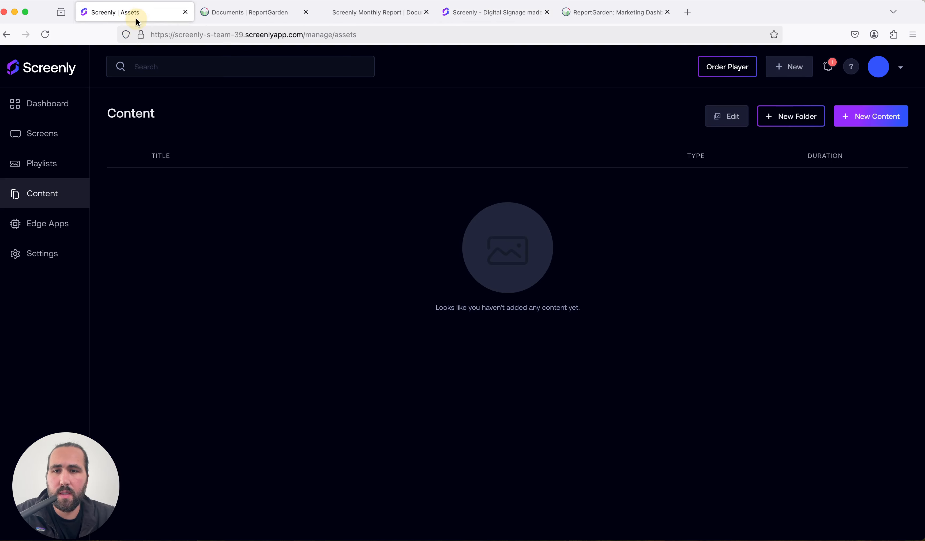
click(57, 129)
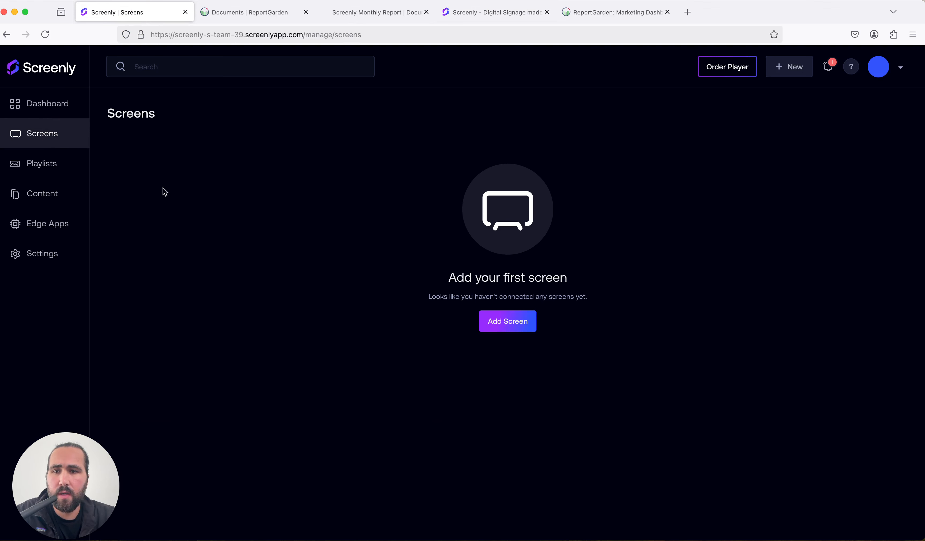
click(68, 141)
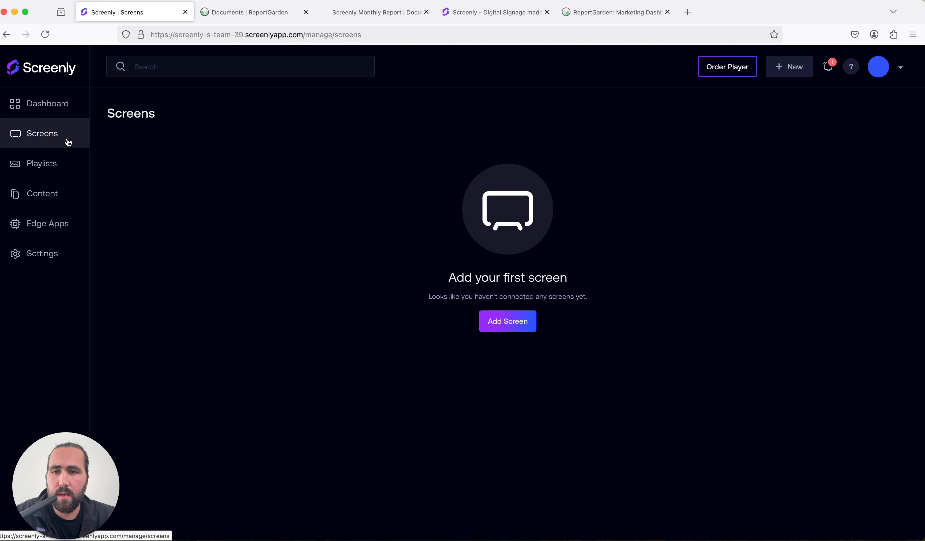
click(522, 330)
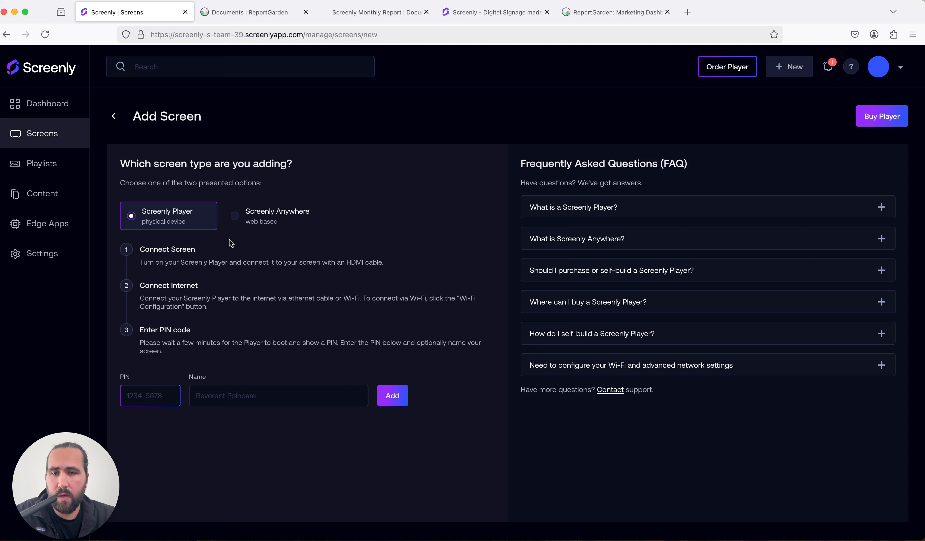
Choose the Screenly Anywhere screen type and open anywhere.screenly.io in a new tab to get a pairing PIN
click(234, 222)
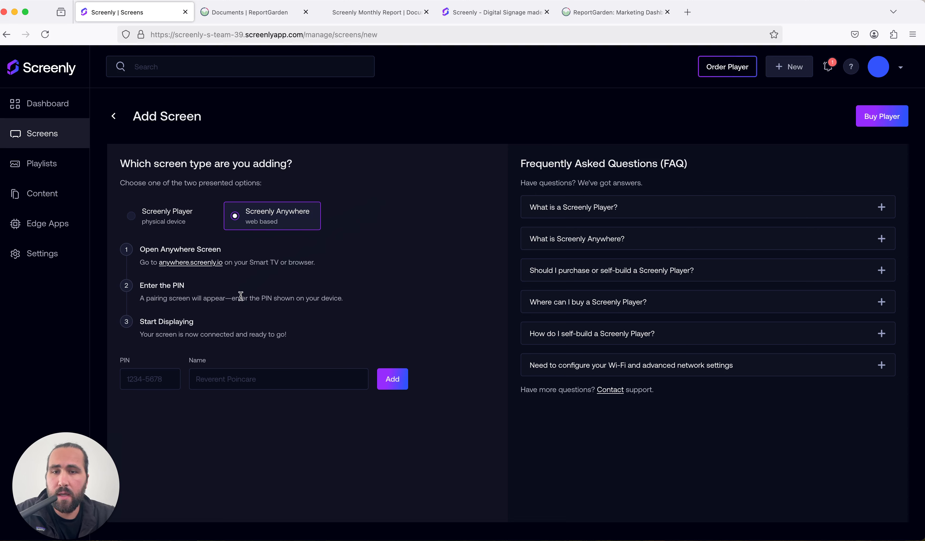
click(205, 265)
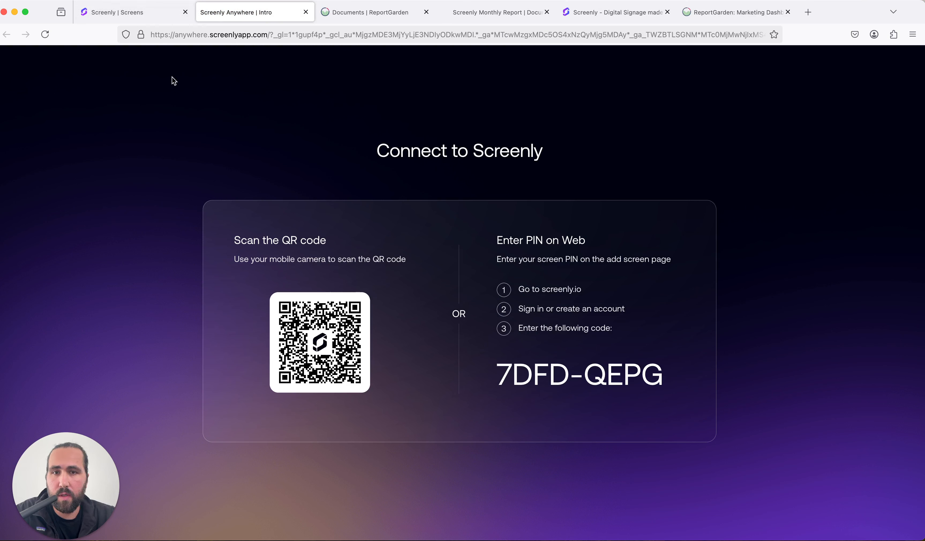
click(103, 14)
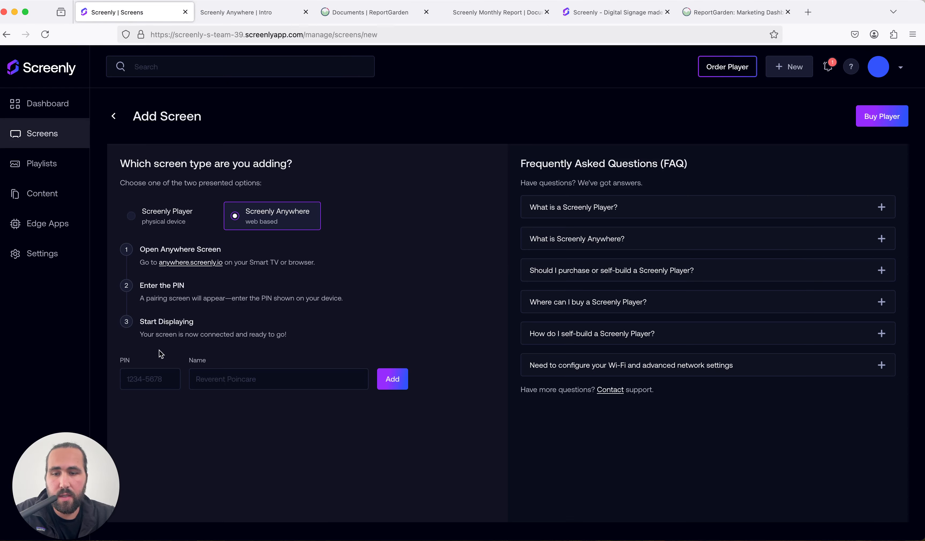
Enter the pairing PIN shown on the Anywhere screen, name the screen Test Screen, and add it
click(157, 377)
text(7DFD)
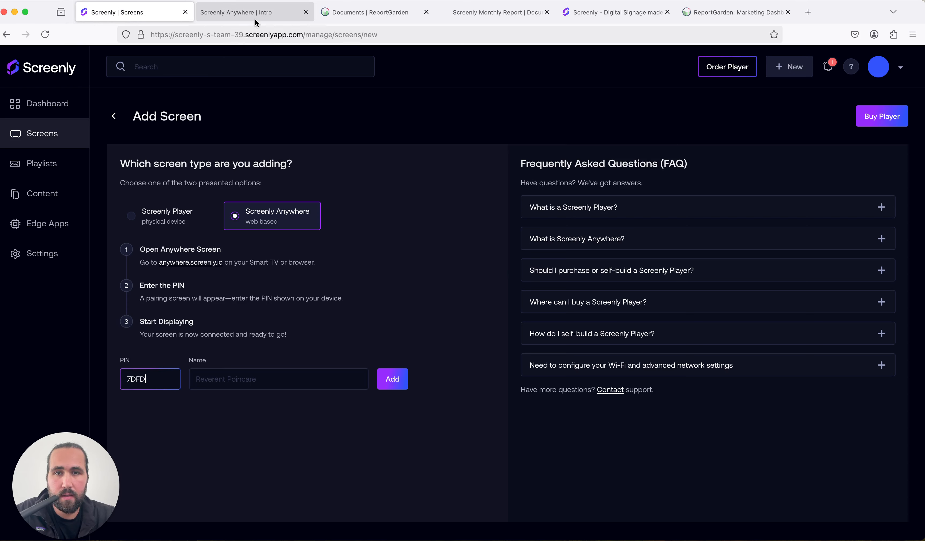
click(254, 18)
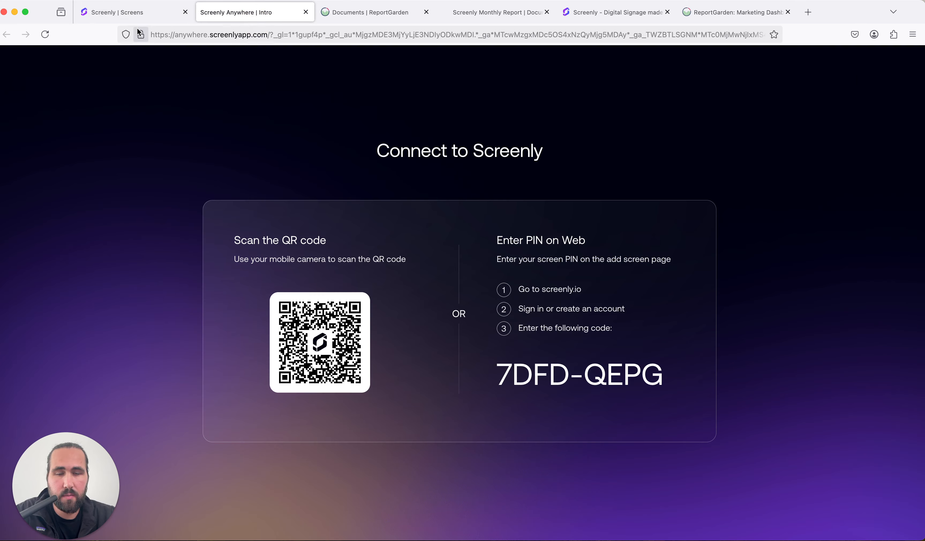
click(137, 18)
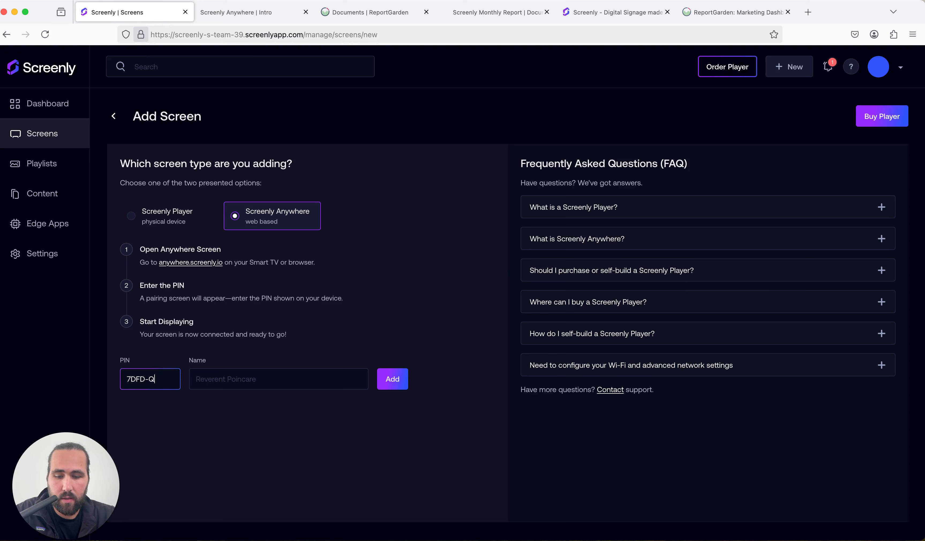
text(DFD-QEPG)
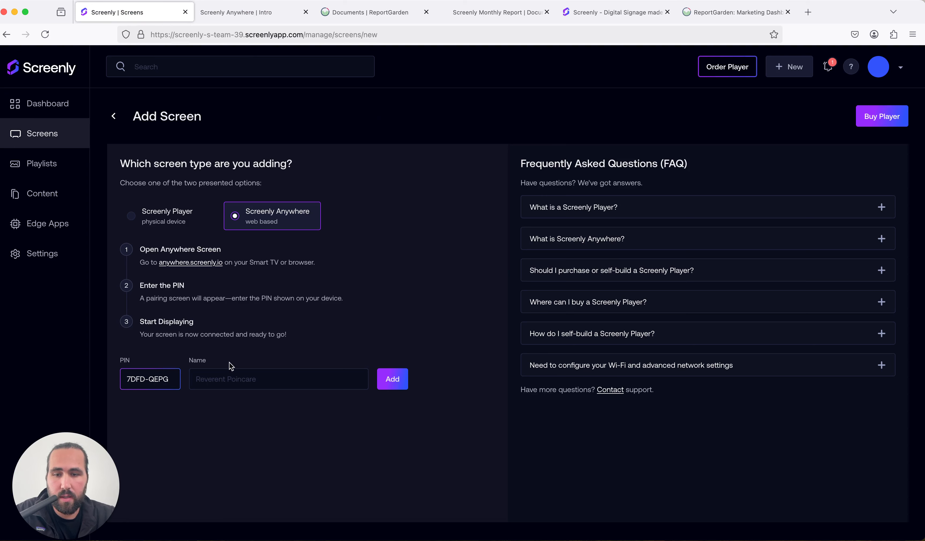
click(232, 378)
text(Test Scre)
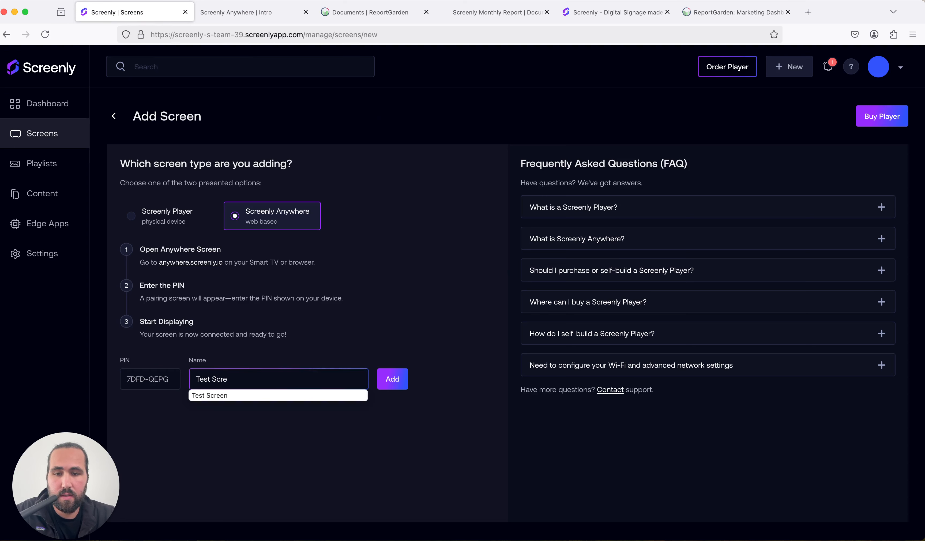
text(en)
click(402, 386)
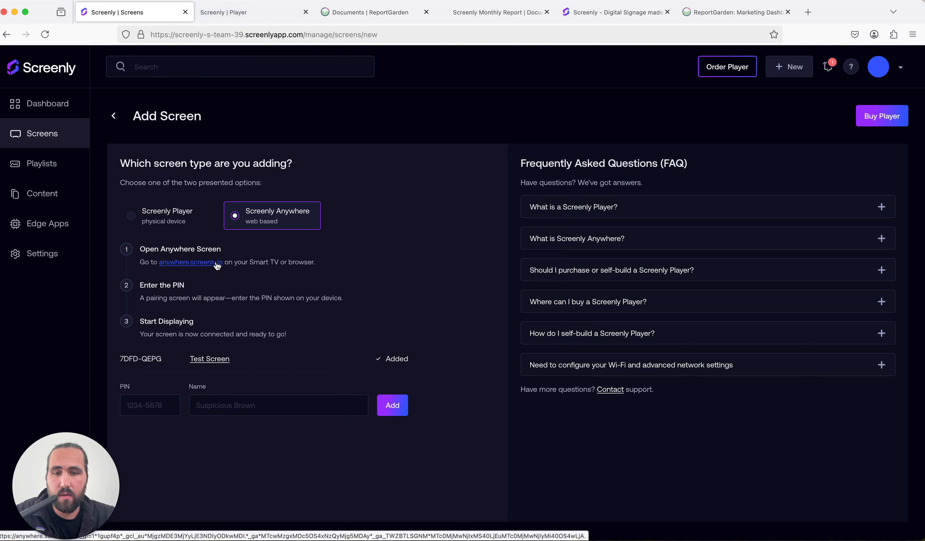
Review the Screens list, Content and Playlists sections
click(45, 134)
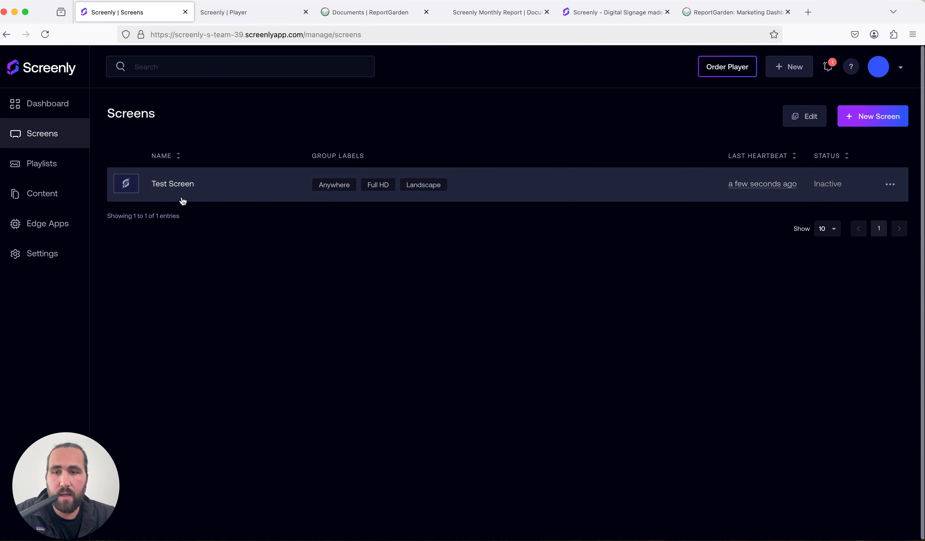
click(64, 196)
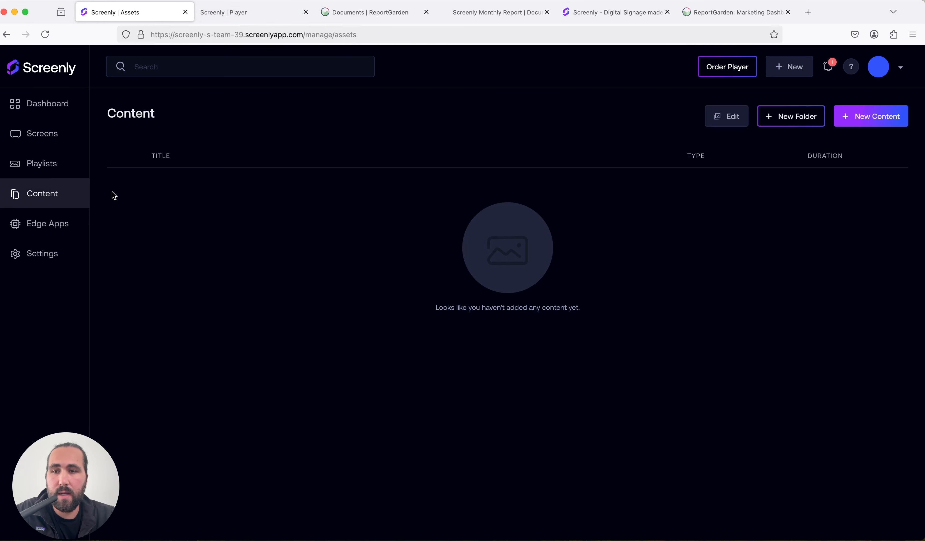
click(60, 171)
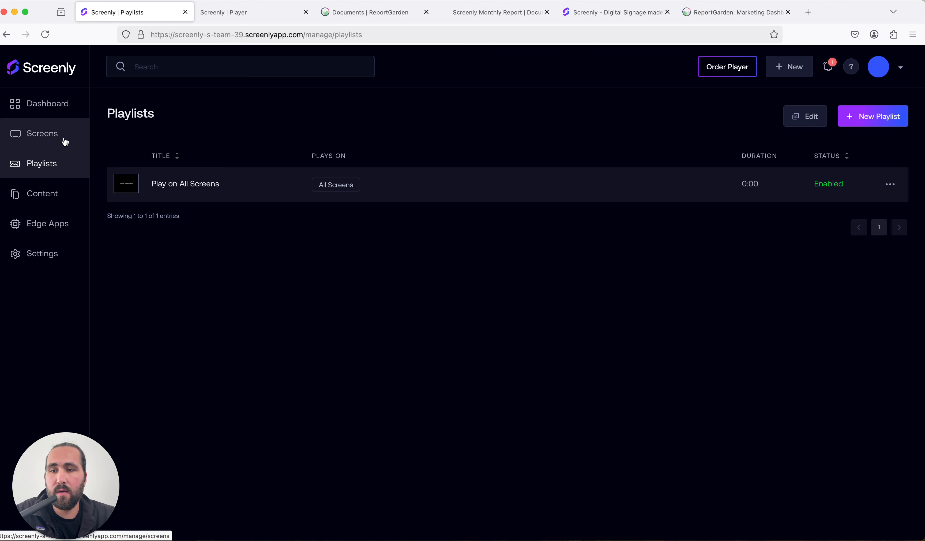
click(60, 200)
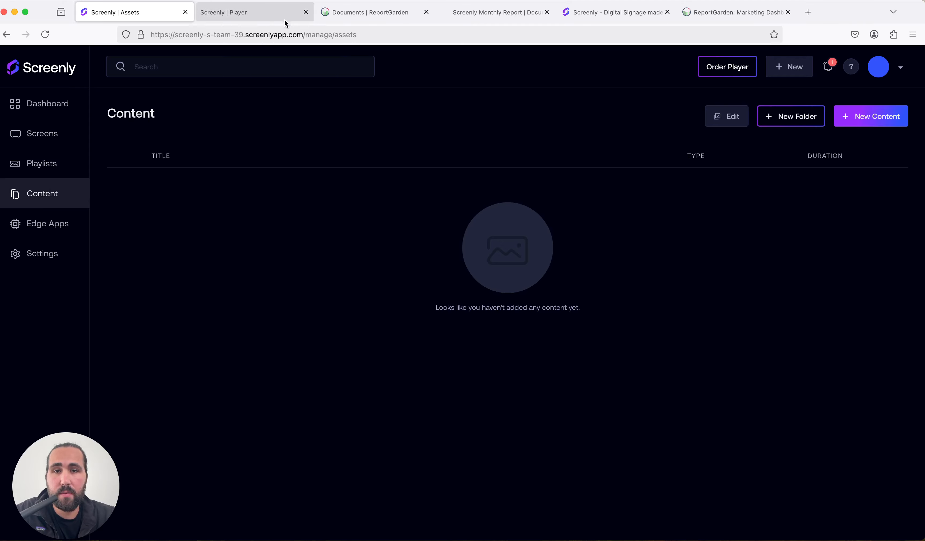
Switch to the ReportGarden tab and browse the available report and dashboard templates
click(370, 12)
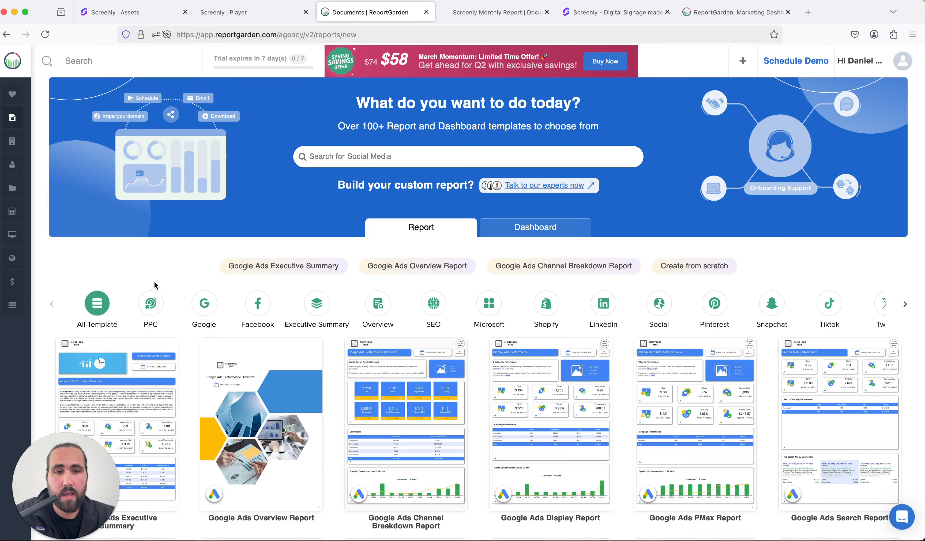
click(563, 226)
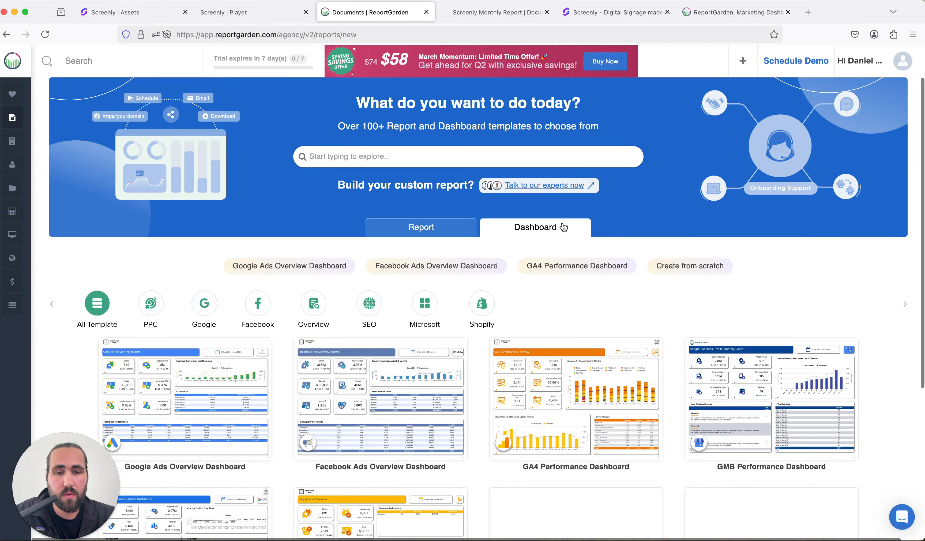
scroll(438, 286, down, 5)
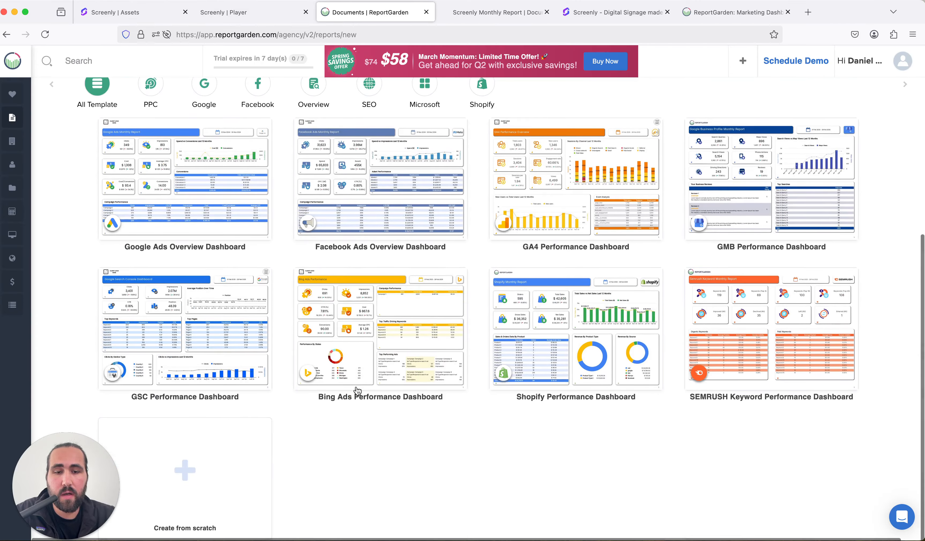
scroll(405, 453, up, 2)
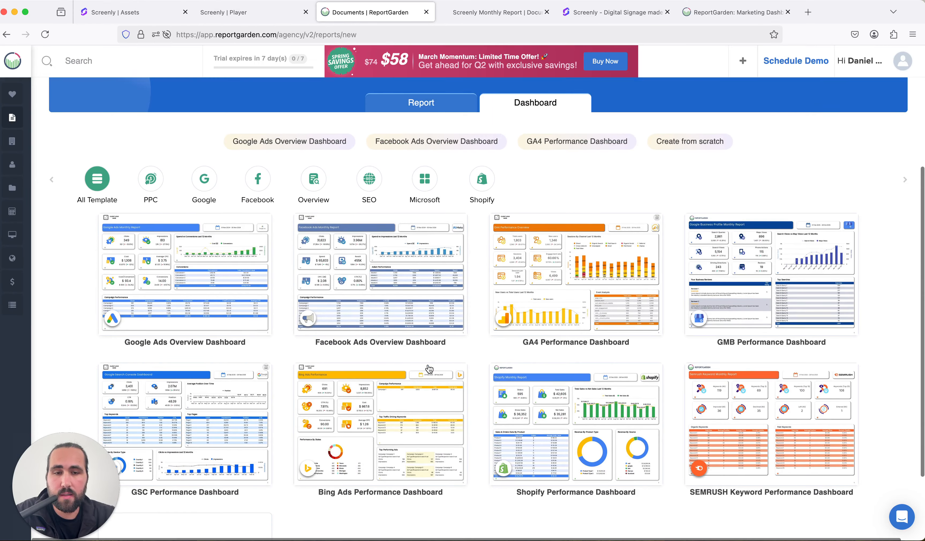
scroll(430, 367, up, 1)
scroll(401, 236, up, 3)
click(401, 236)
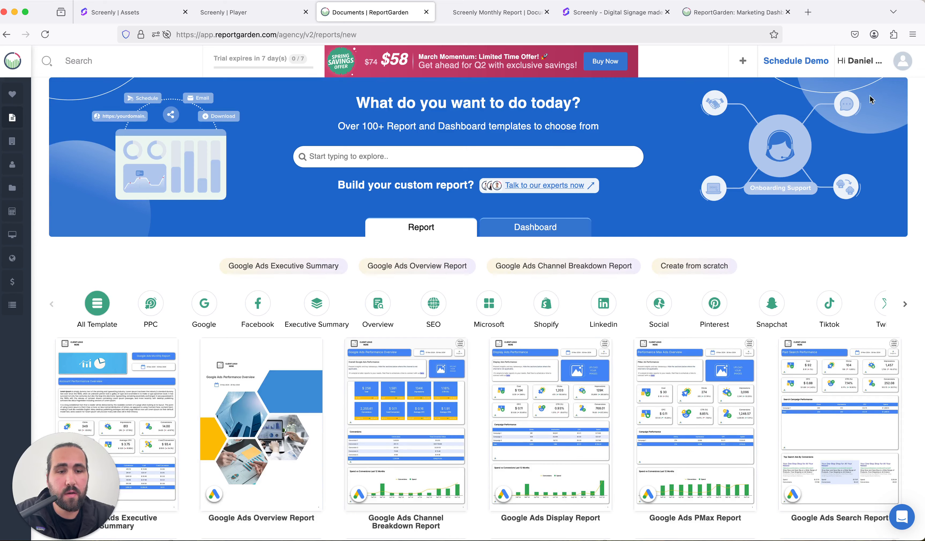
click(491, 228)
Open the Screenly Monthly Report from the Screenly client's reports
click(30, 120)
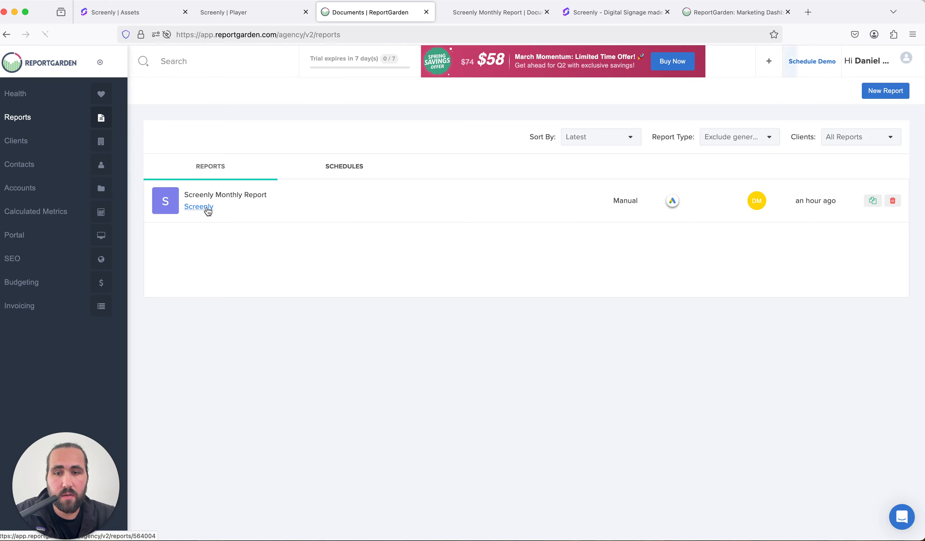
click(207, 209)
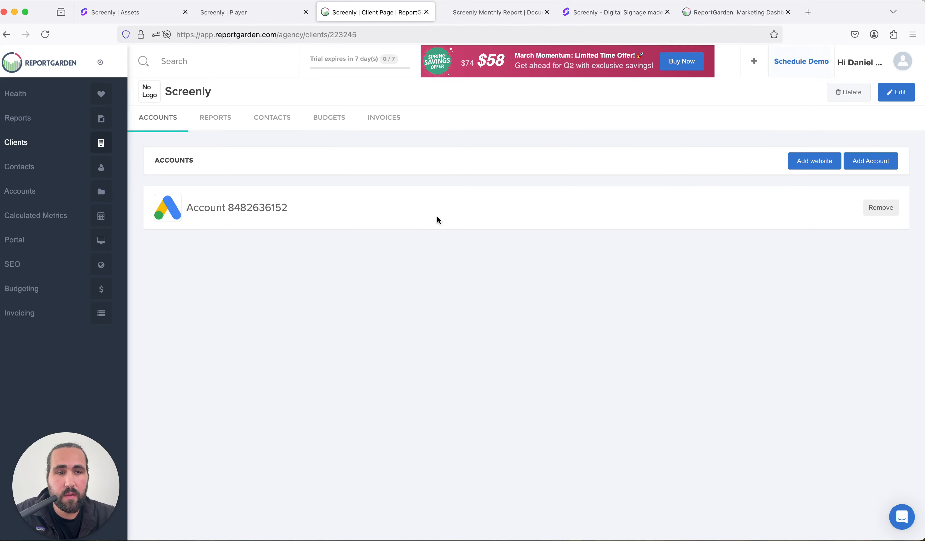
click(216, 117)
click(253, 172)
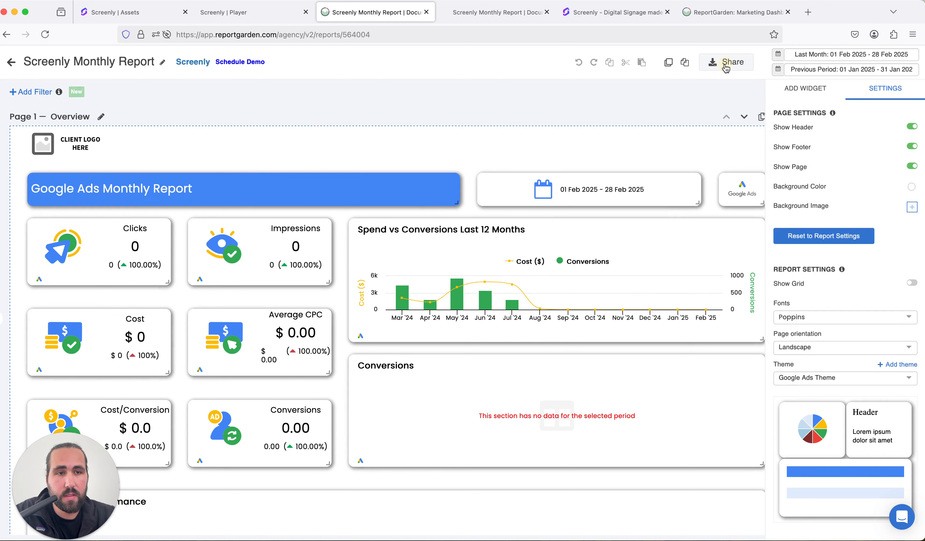
Open the report's share options, continue with watermark, and view the portal settings with its public access link
click(726, 66)
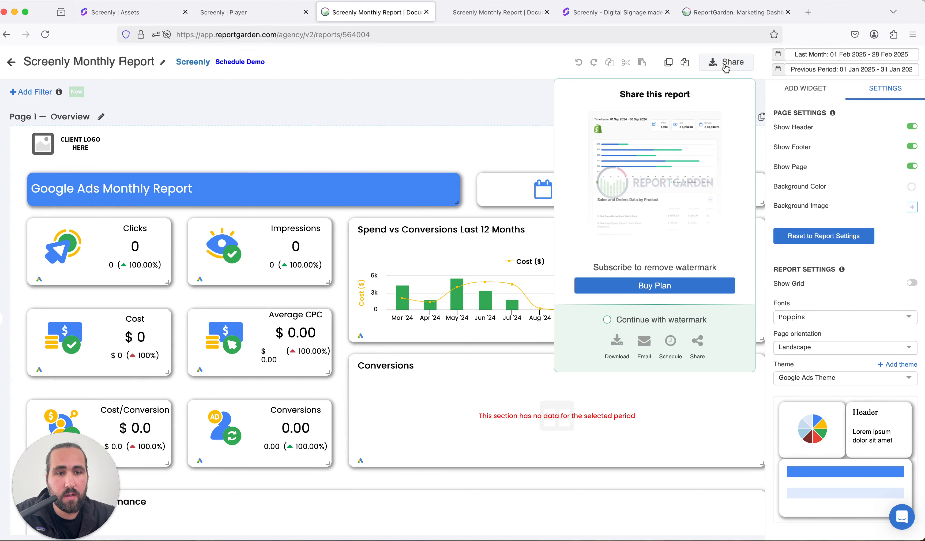
click(607, 320)
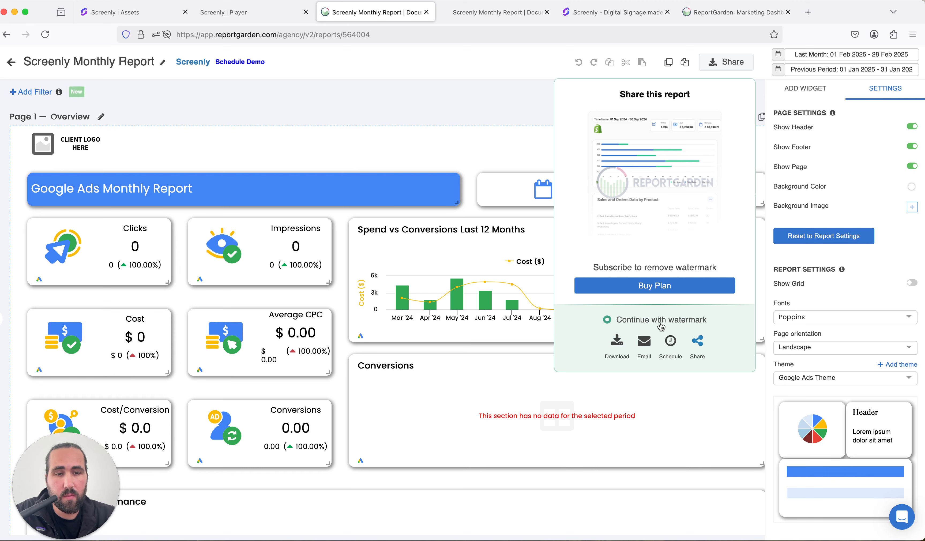
click(695, 348)
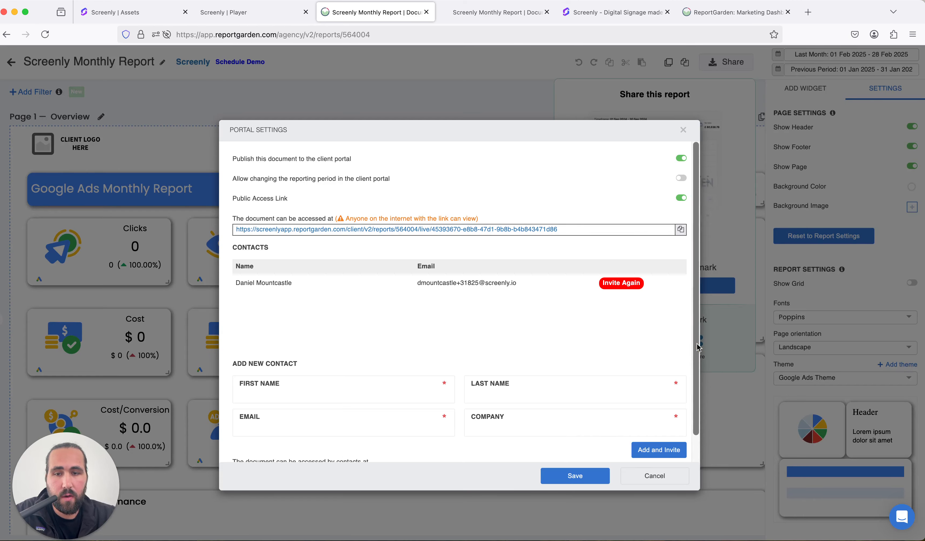
click(655, 480)
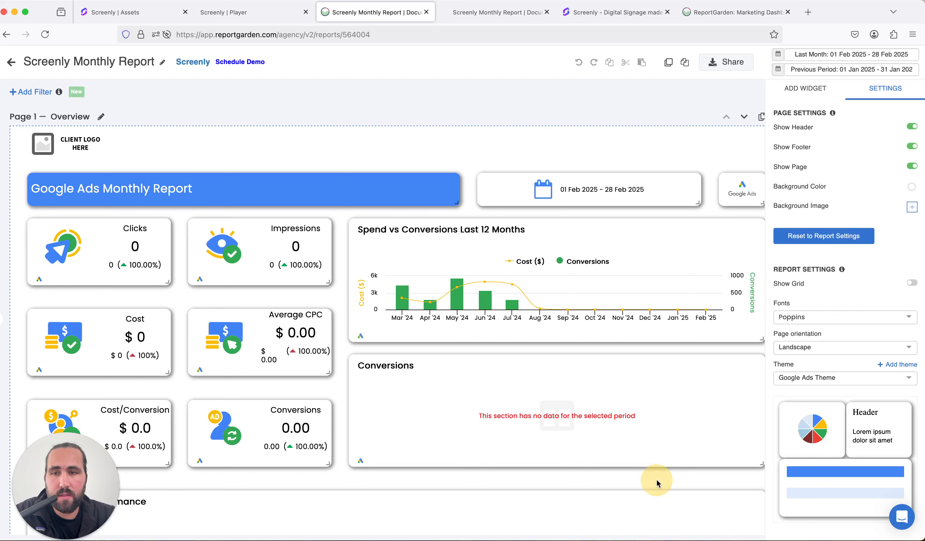
Go back and check the Portal stats dashboard before returning to Reports
click(10, 63)
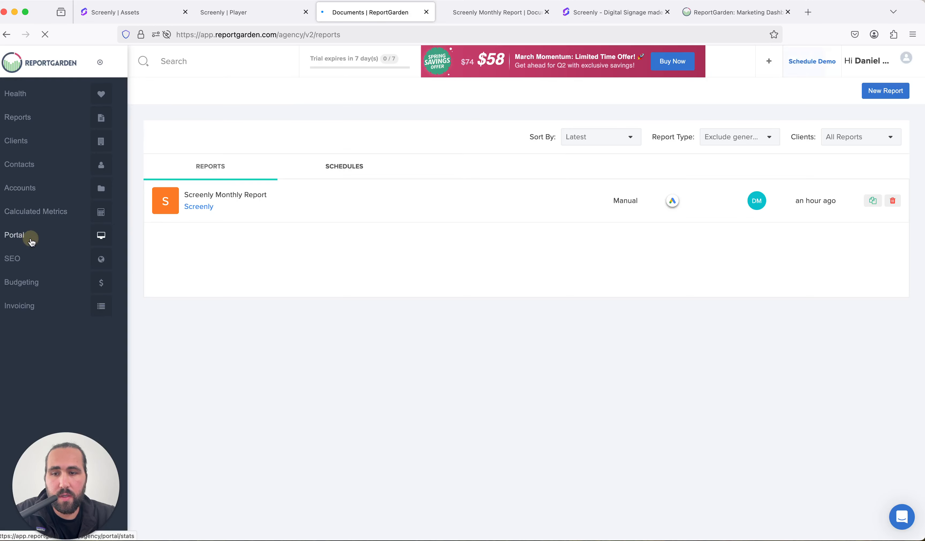
click(32, 241)
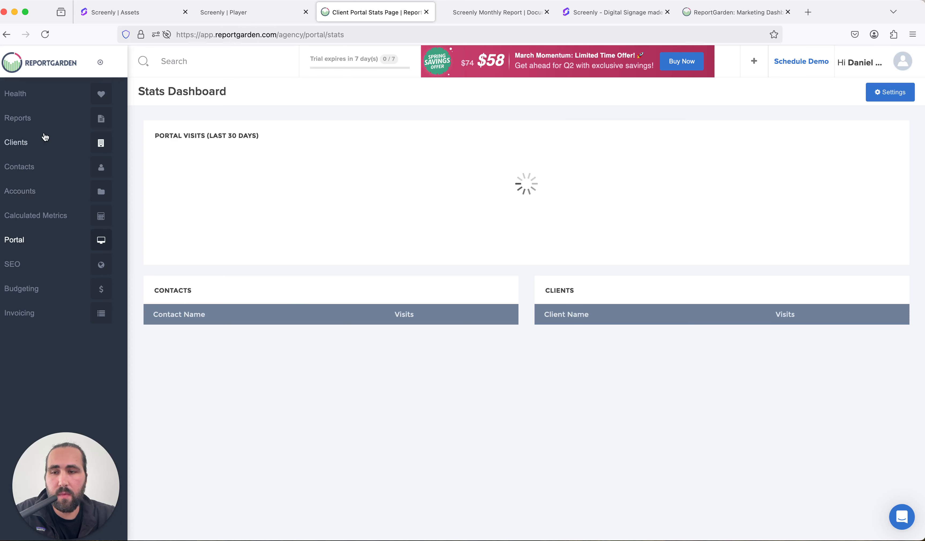
click(30, 120)
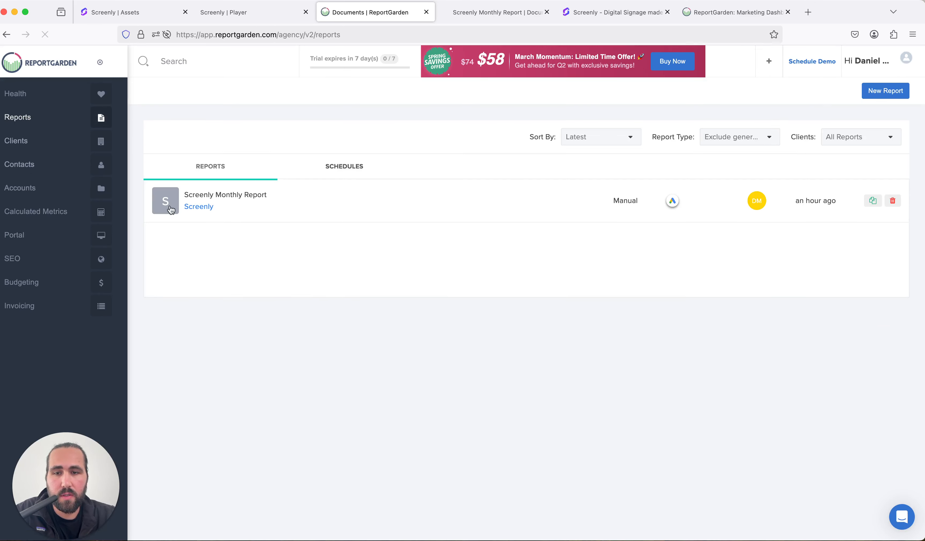
Return to the Screenly client's reports and reopen the Screenly Monthly Report
click(171, 210)
click(216, 117)
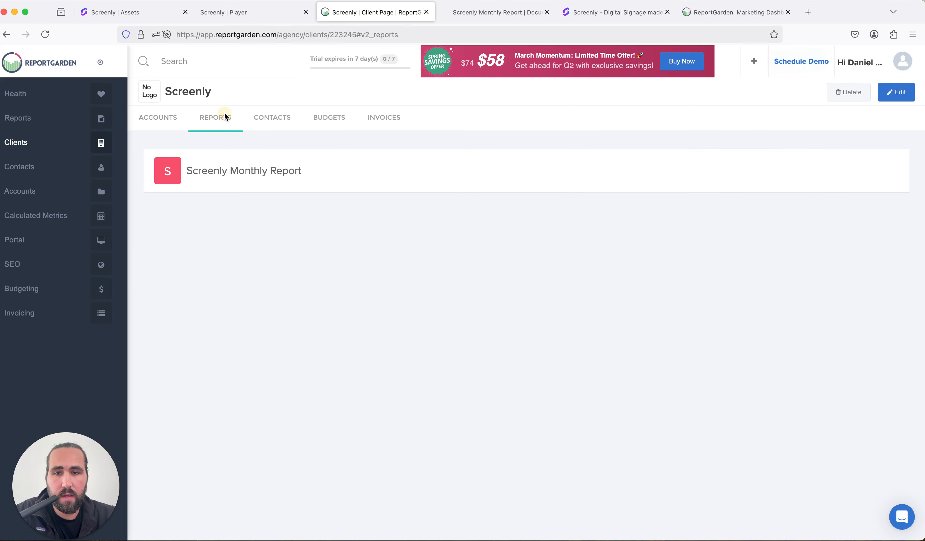
click(246, 171)
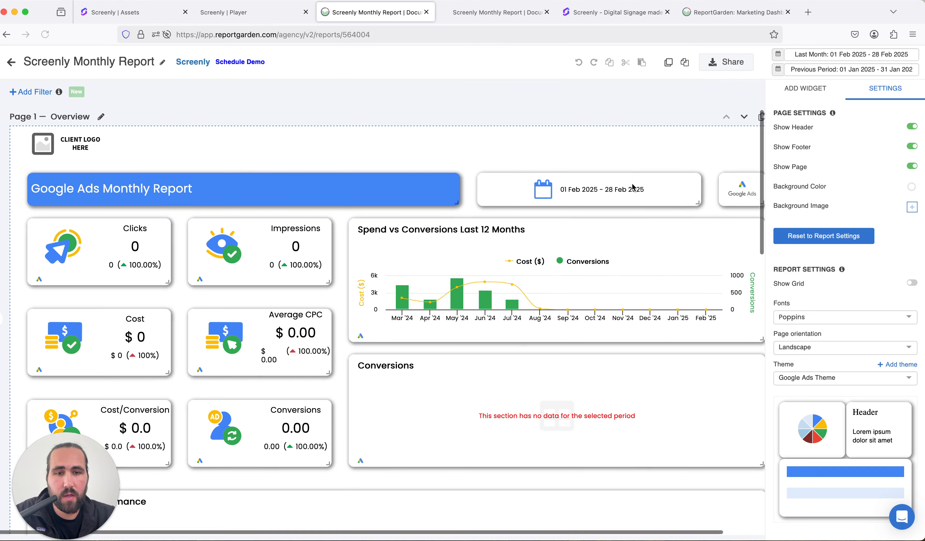
Share the report with watermark, copy its public access link from the portal settings, and save the settings
click(725, 62)
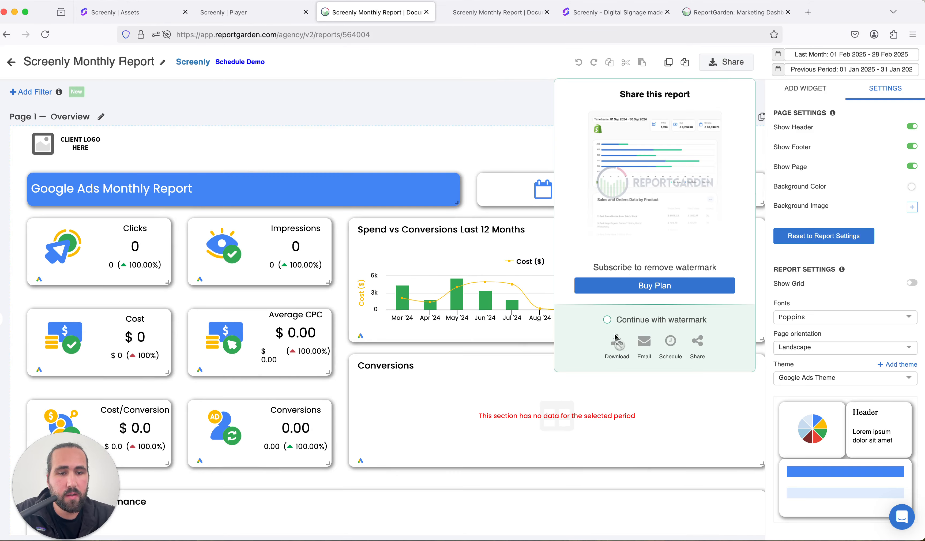
click(608, 320)
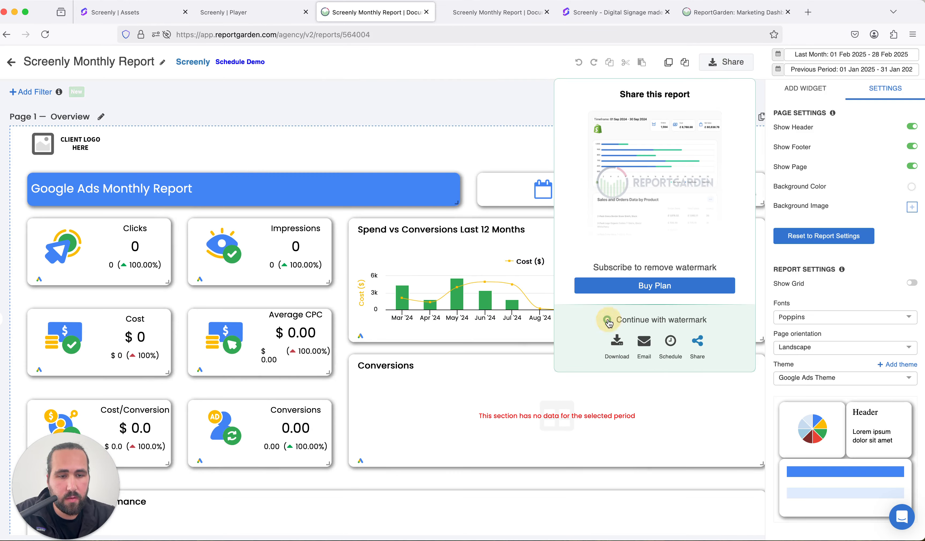
click(696, 343)
click(681, 230)
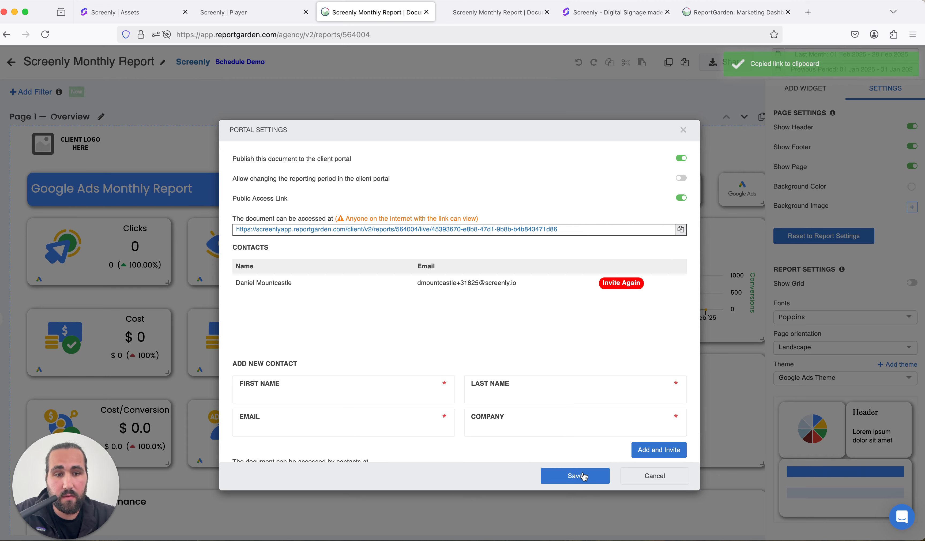
click(678, 232)
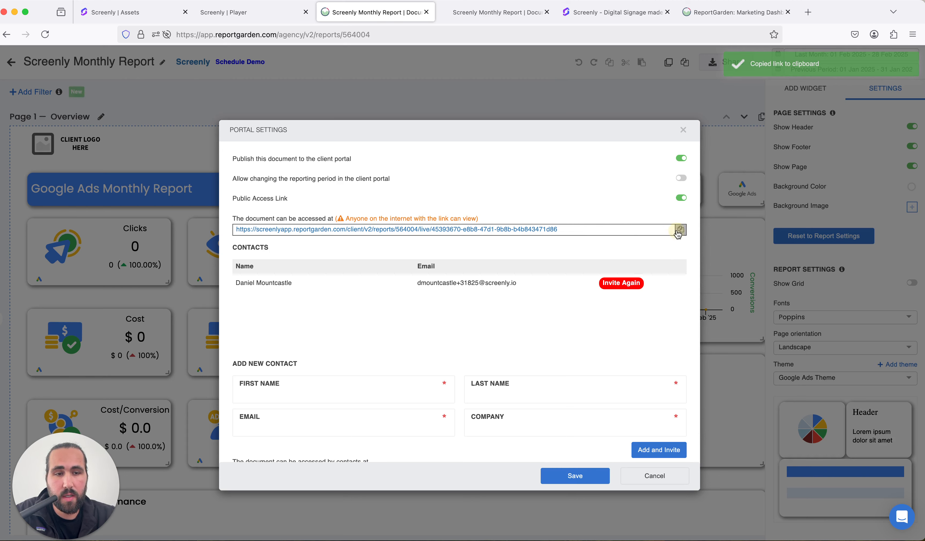
click(574, 476)
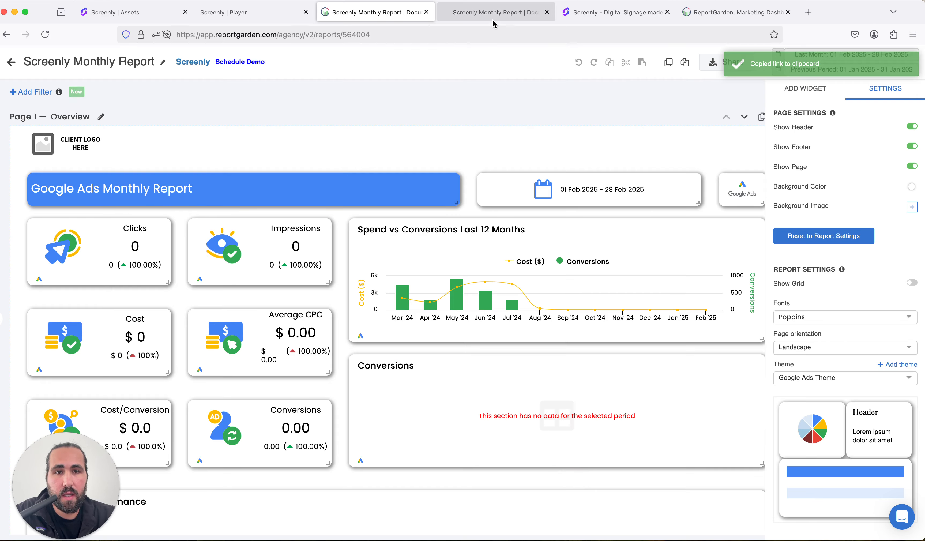
Open the copied public report link in a new browser tab and reload it
click(807, 12)
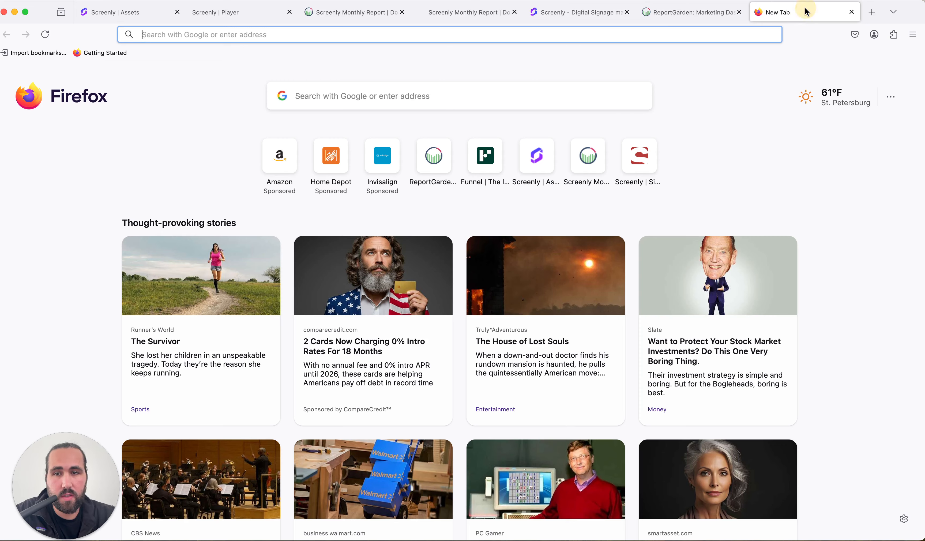
key(super+v)
key(Return)
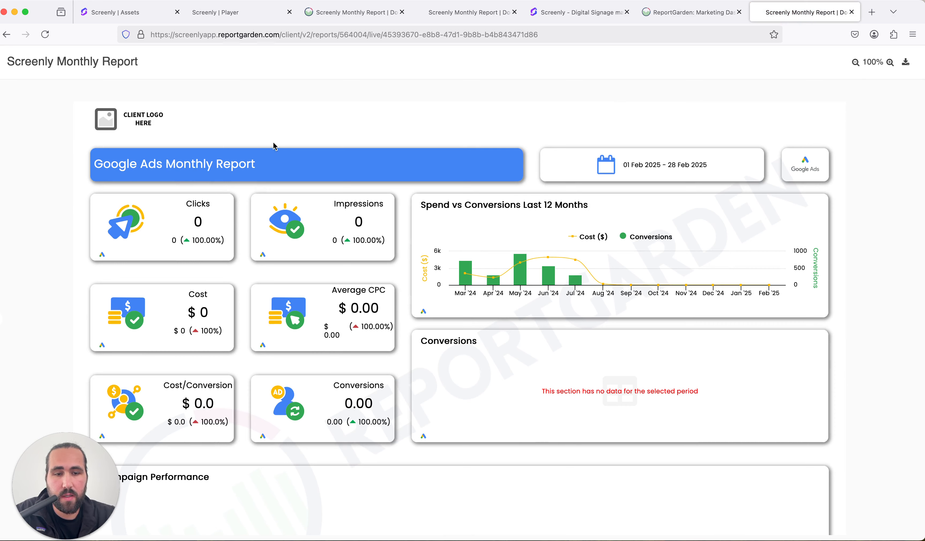
click(45, 34)
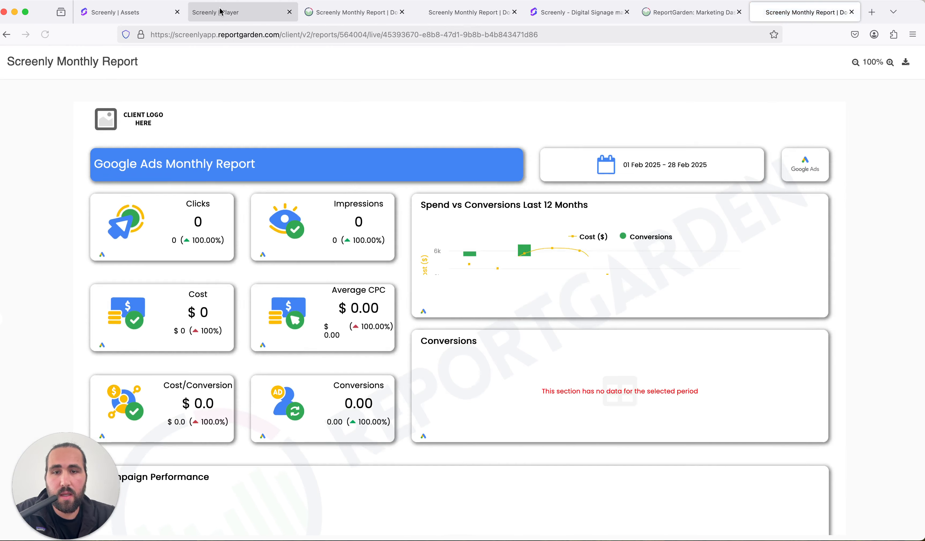
Switch to Screenly and add the copied report link as new URL content
click(141, 18)
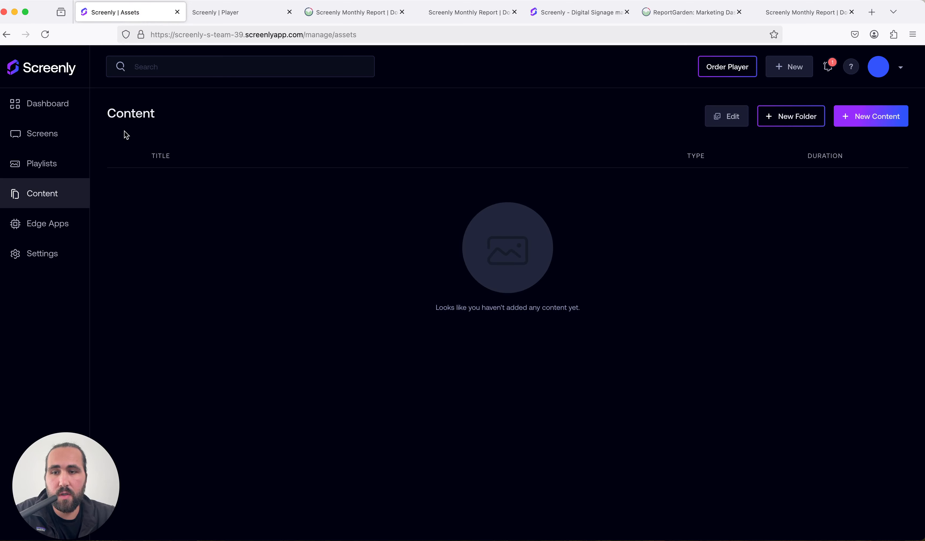
click(840, 116)
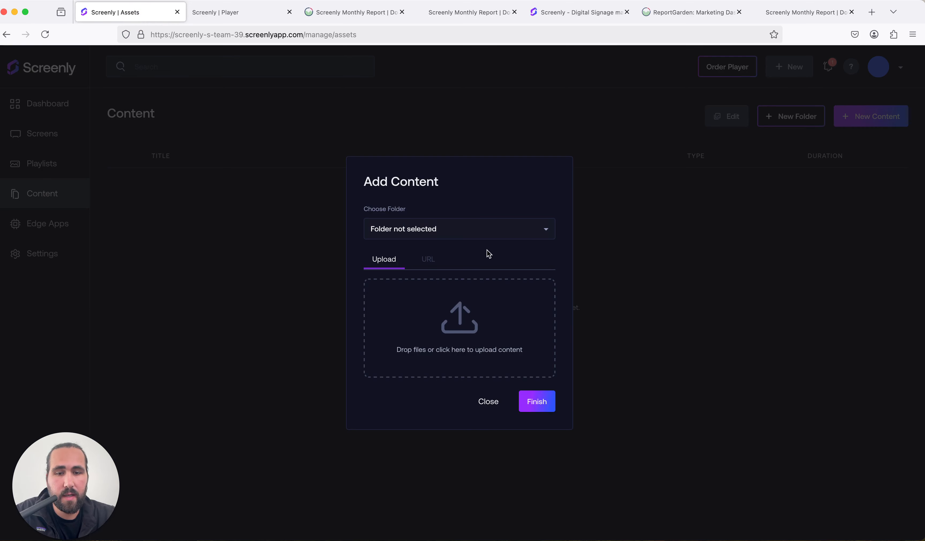
click(429, 258)
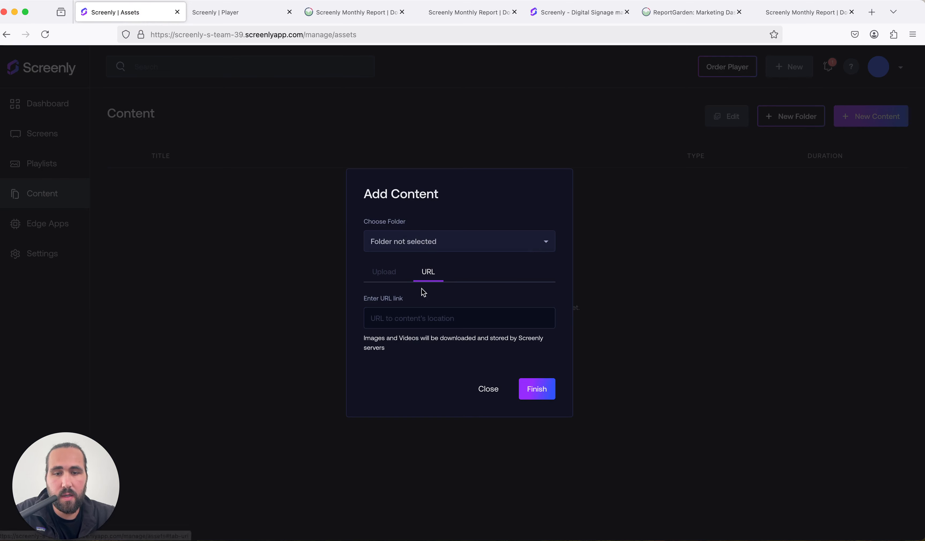
click(407, 314)
key(cmd+v)
click(544, 388)
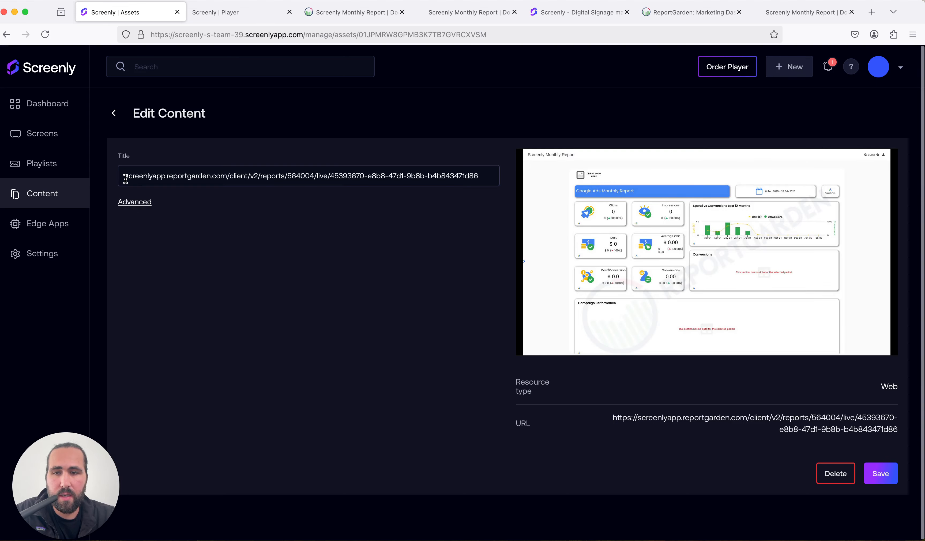
Rename the new content's title to ReportGarden Data and save it
drag(125, 176, 498, 174)
key(BackSpace)
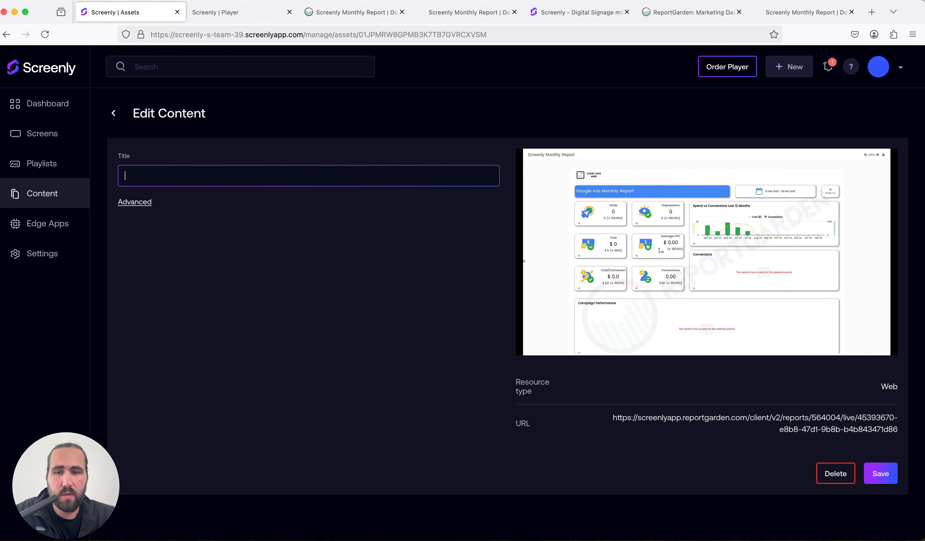
text(ReportGarden Data)
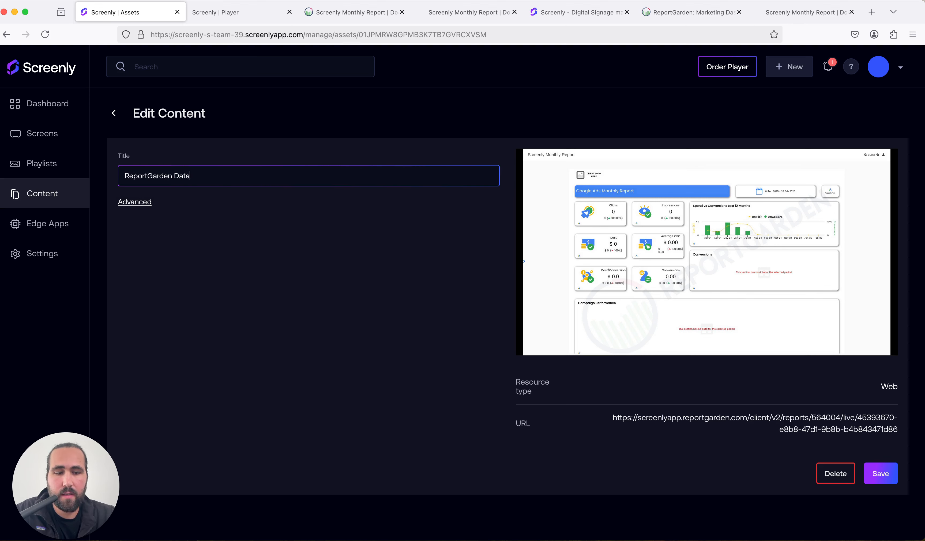
click(886, 474)
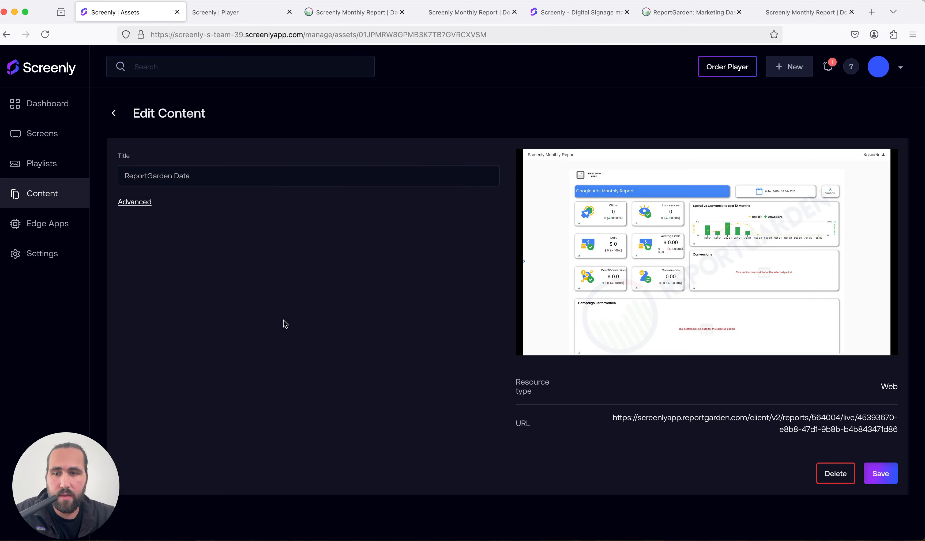
Start a new playlist and name it Marketing Data
click(38, 164)
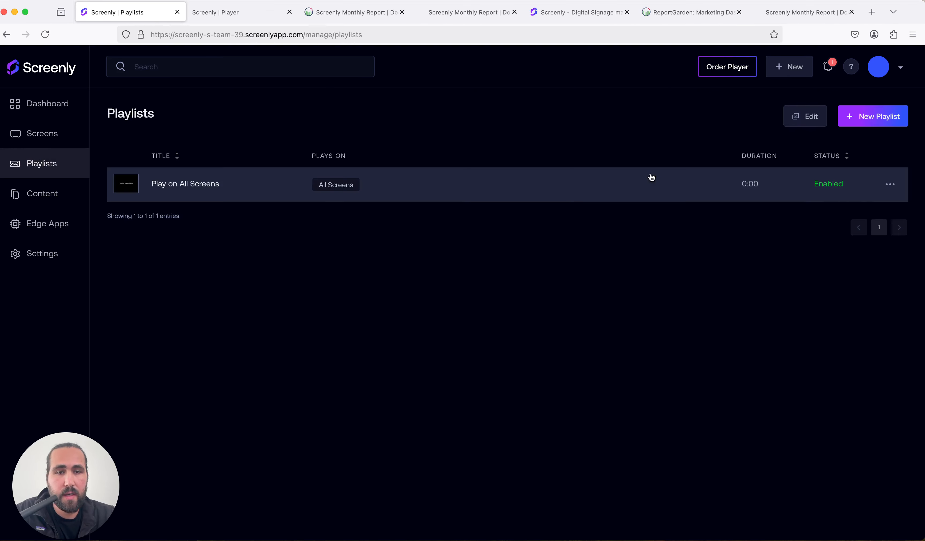
click(879, 116)
click(176, 171)
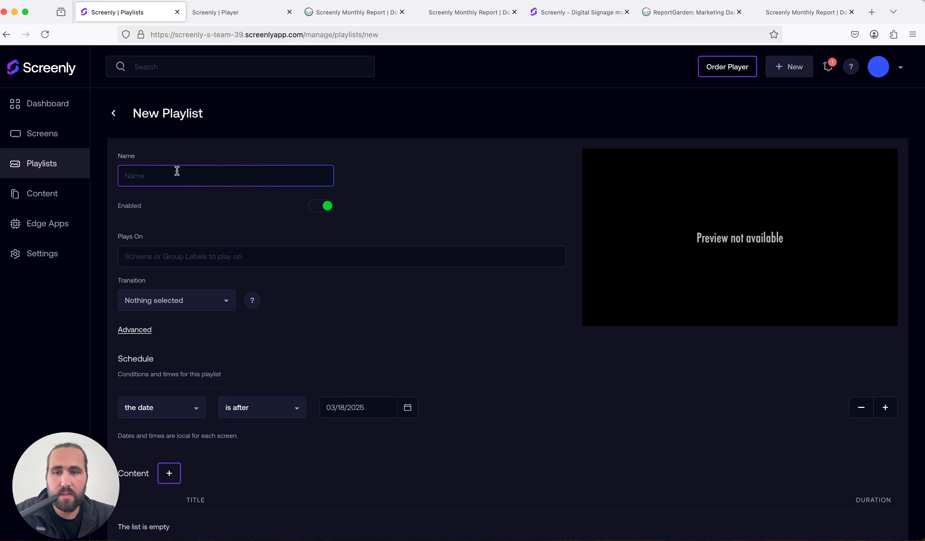
text(Marketing P)
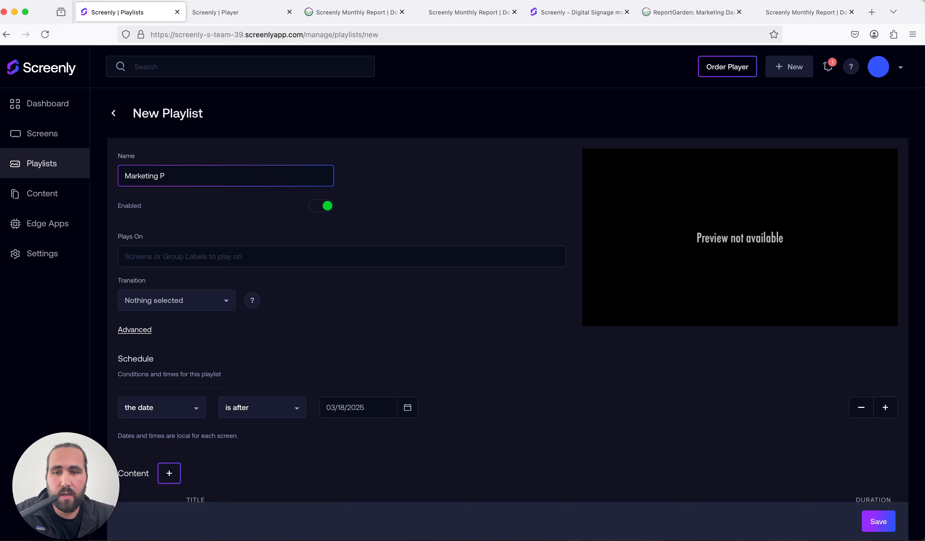
key(BackSpace)
text(Data)
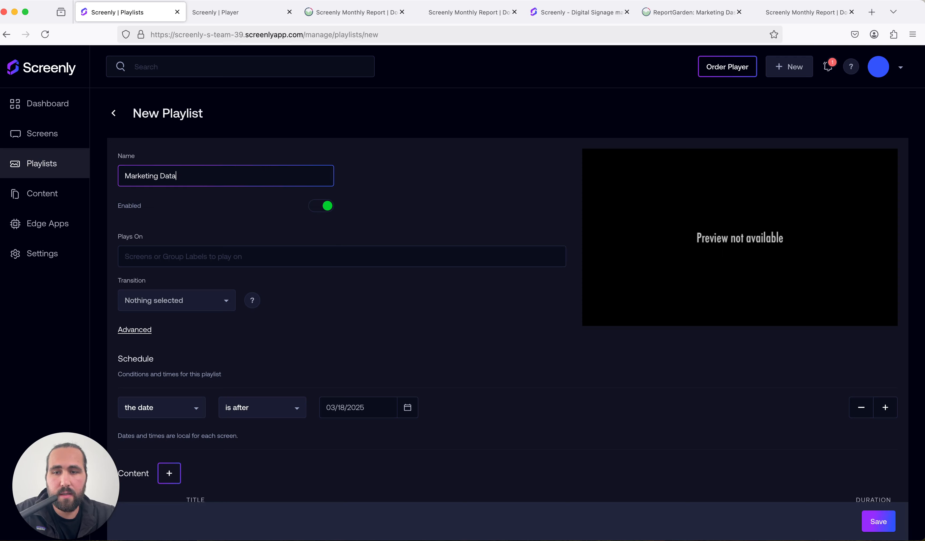
Set the playlist to play on the Test Screen group label
click(202, 261)
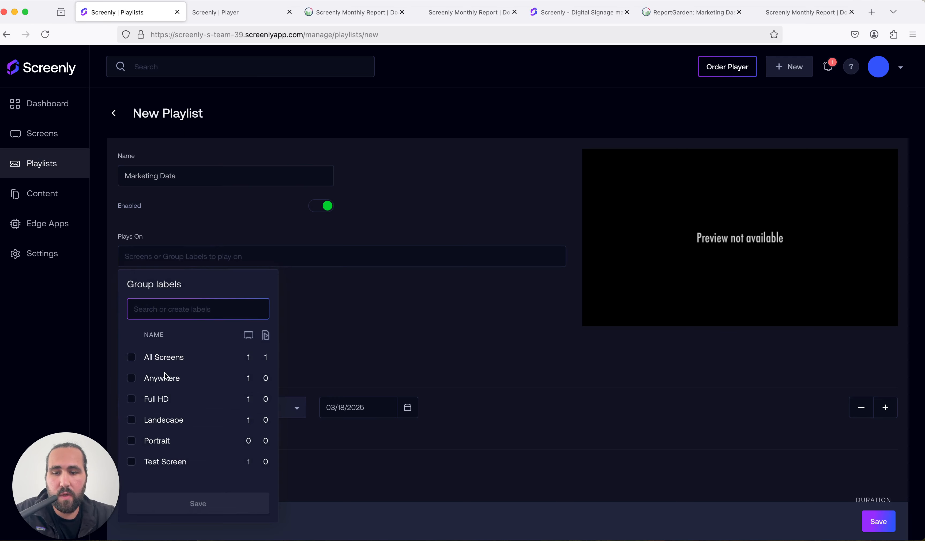
scroll(148, 409, down, 2)
click(131, 421)
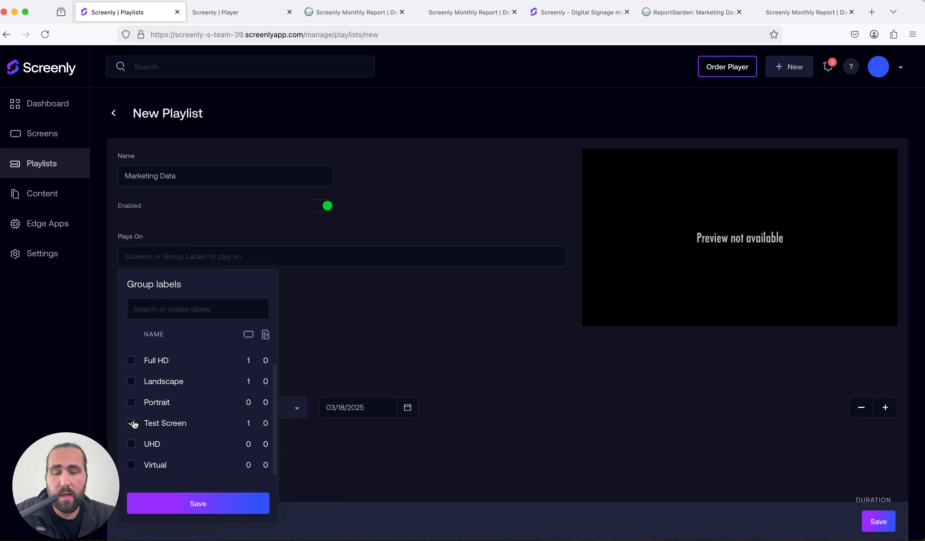
click(173, 512)
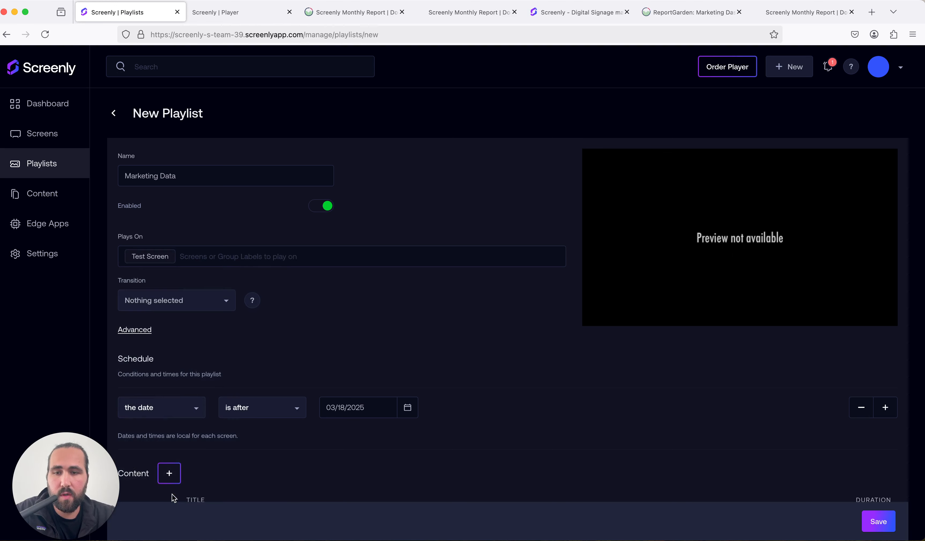
Add the ReportGarden Data content to the playlist and save the playlist
scroll(171, 371, down, 3)
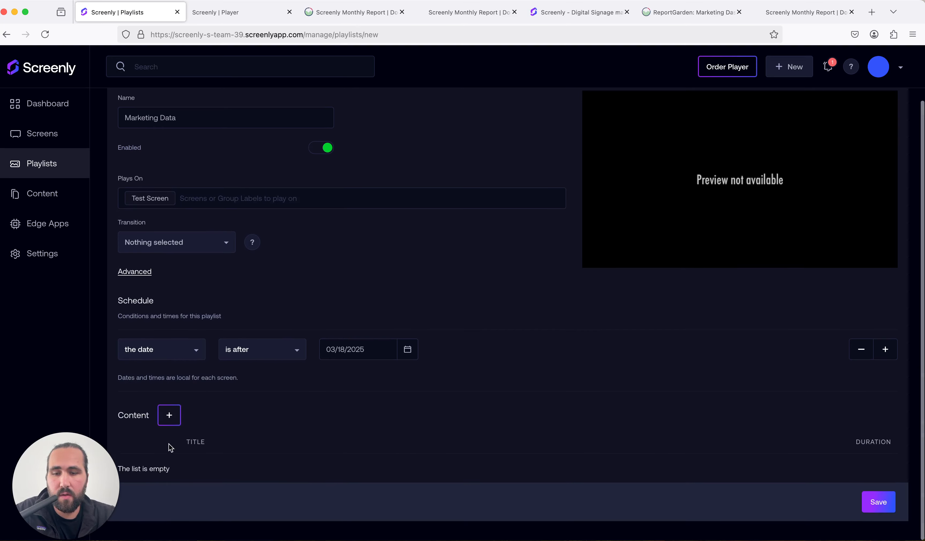
click(169, 417)
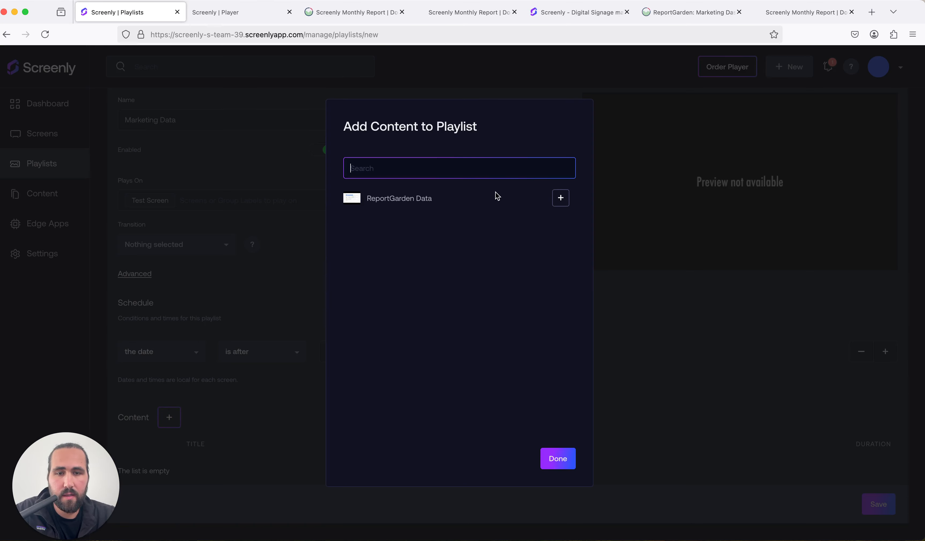
click(552, 198)
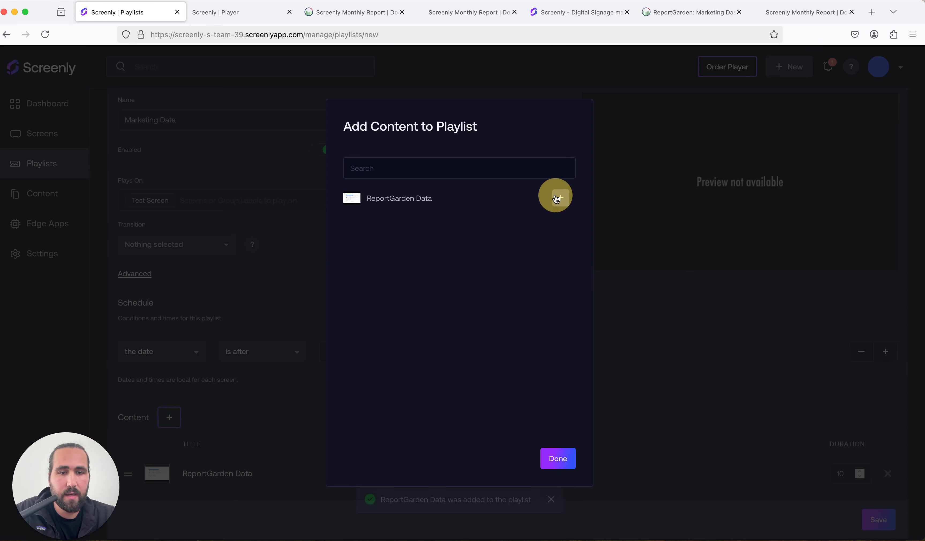
click(546, 459)
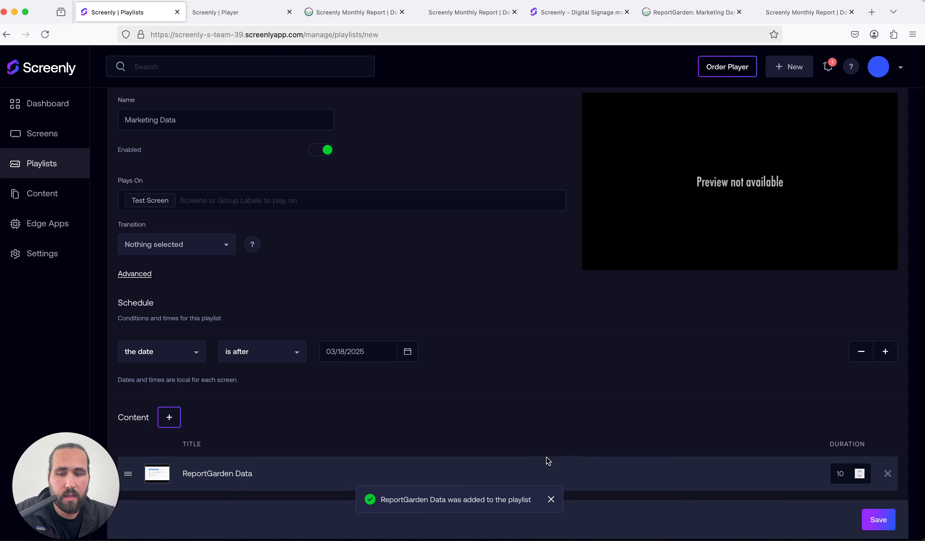
scroll(548, 461, down, 1)
click(868, 505)
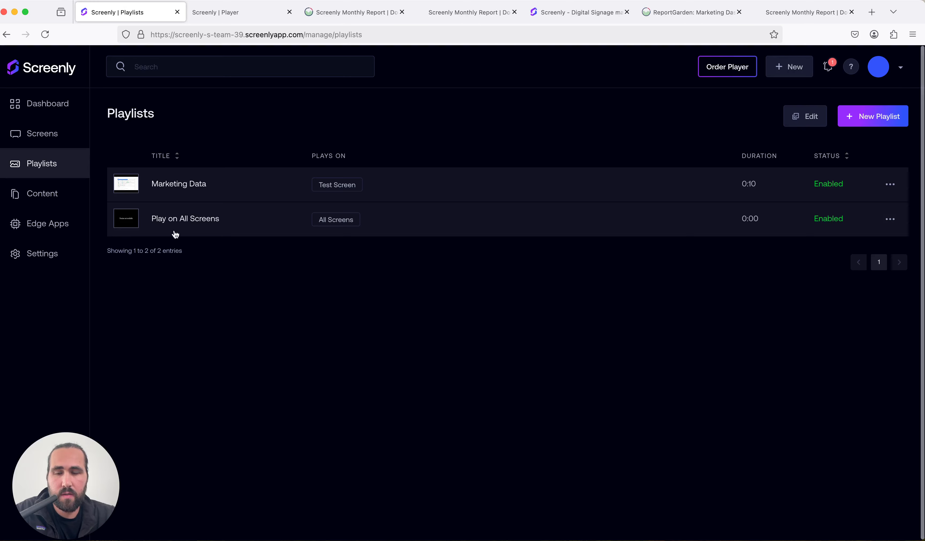
Review the Test Screen's current playlist, then browse the playlists, content and screens pages
click(43, 137)
click(188, 184)
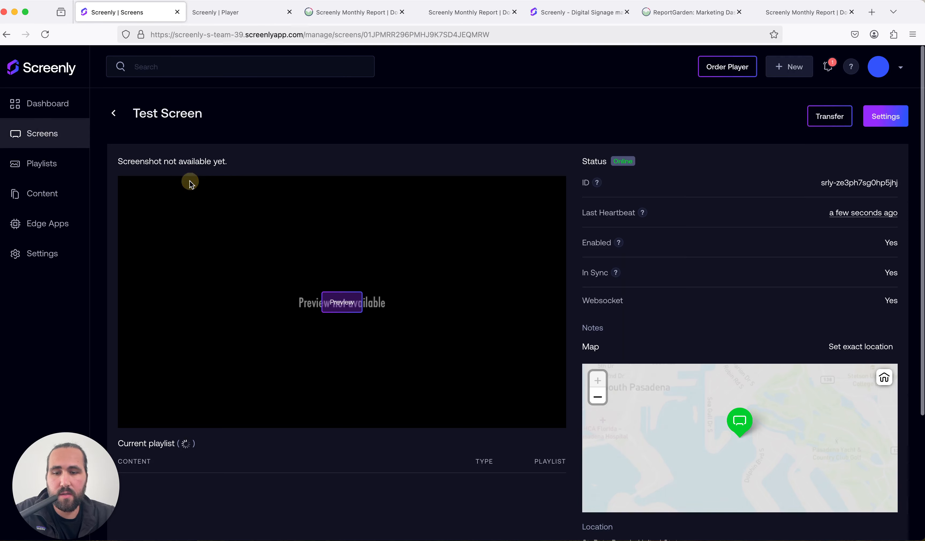
scroll(263, 390, down, 3)
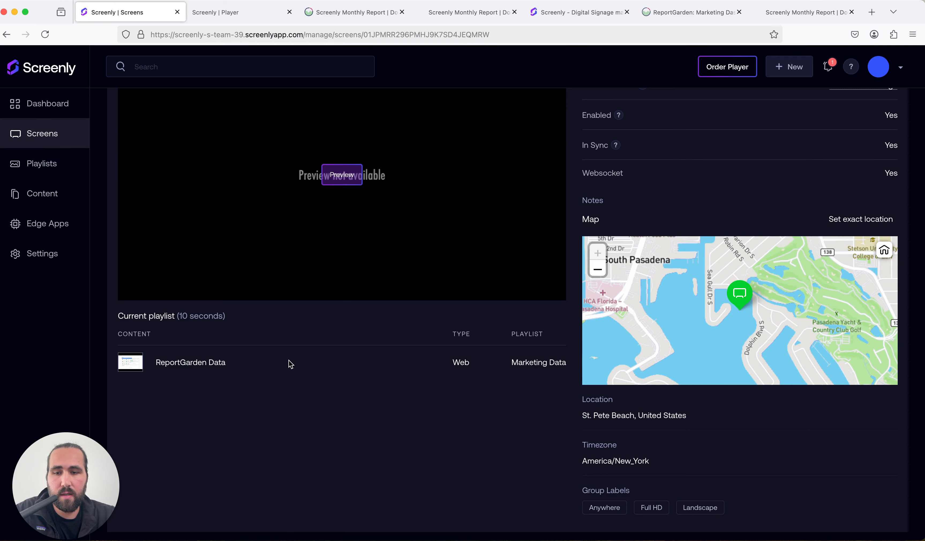
click(60, 165)
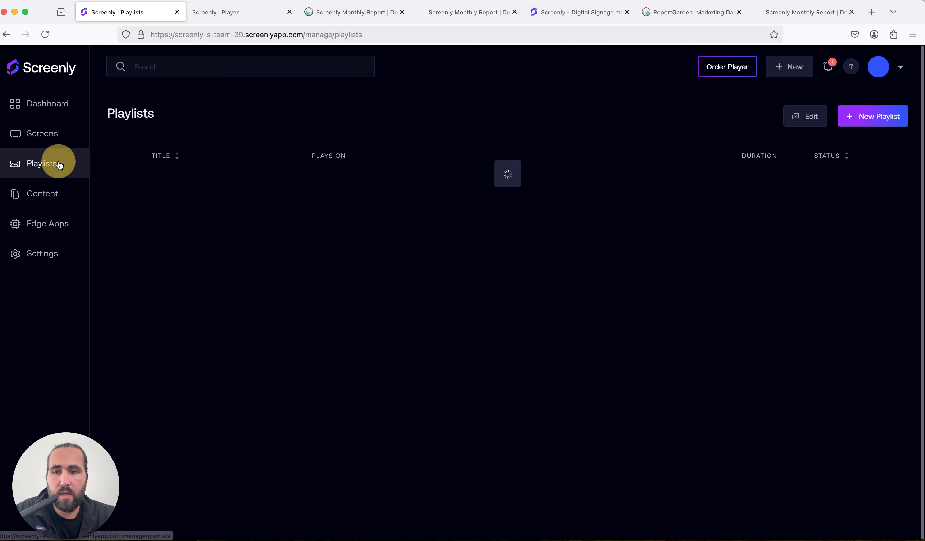
click(61, 191)
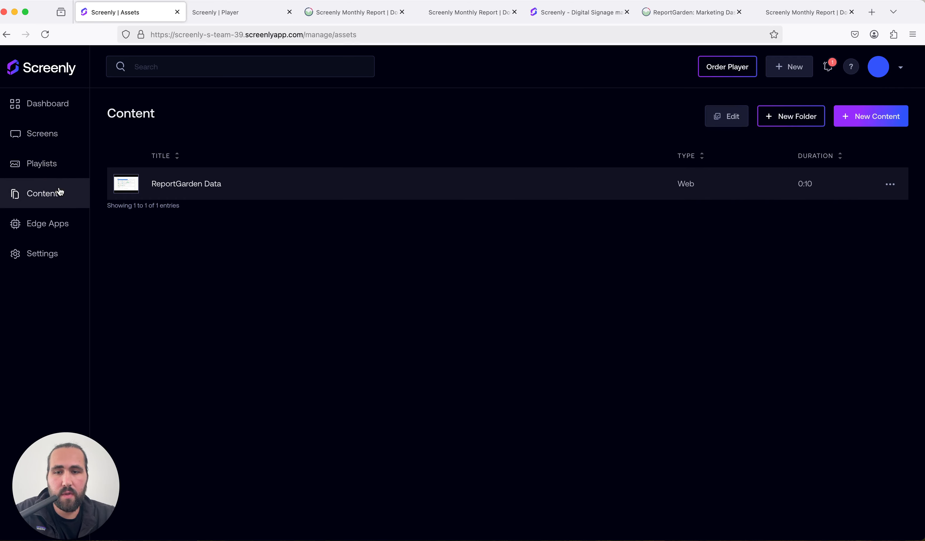
click(56, 164)
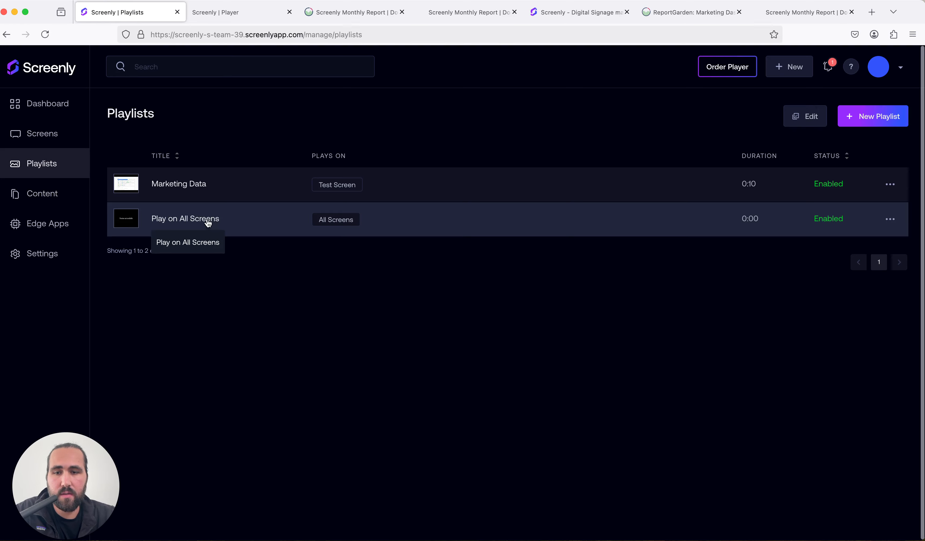
click(189, 183)
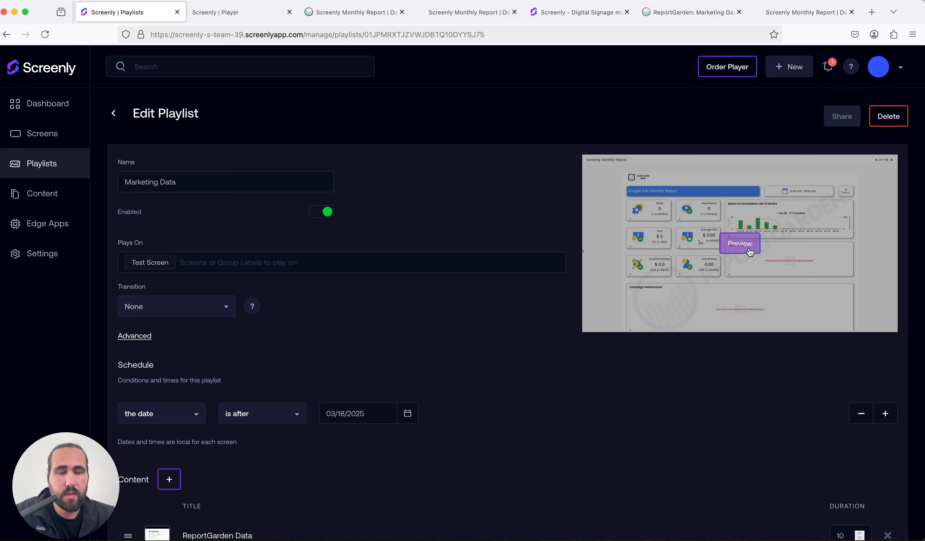
click(44, 139)
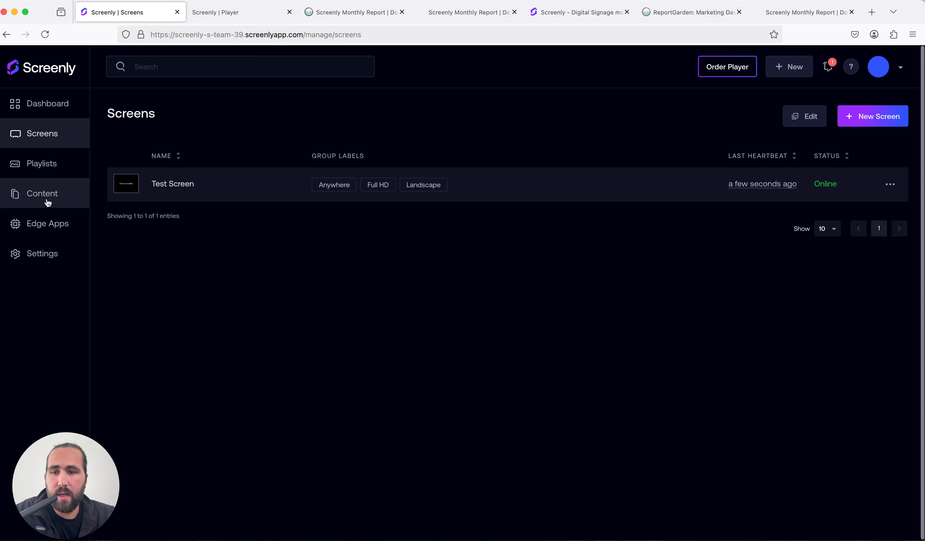
click(47, 199)
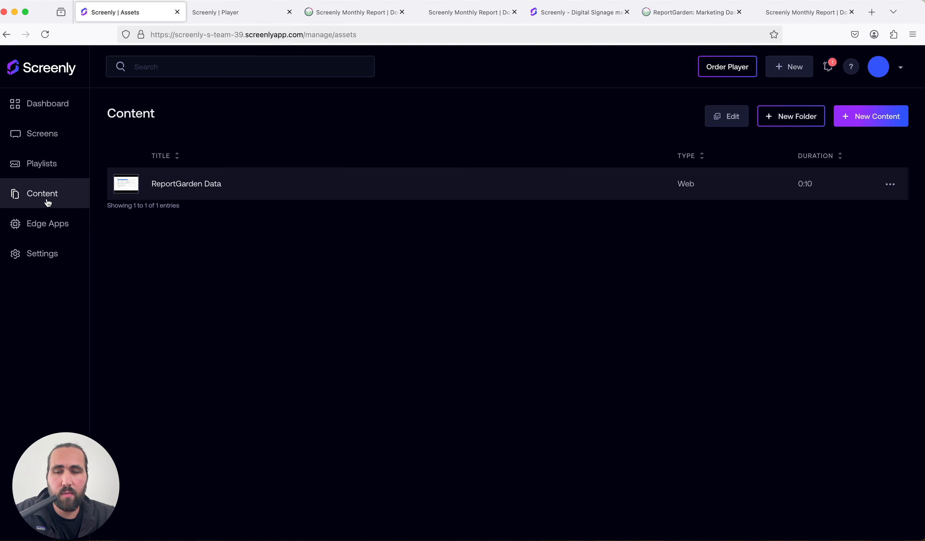